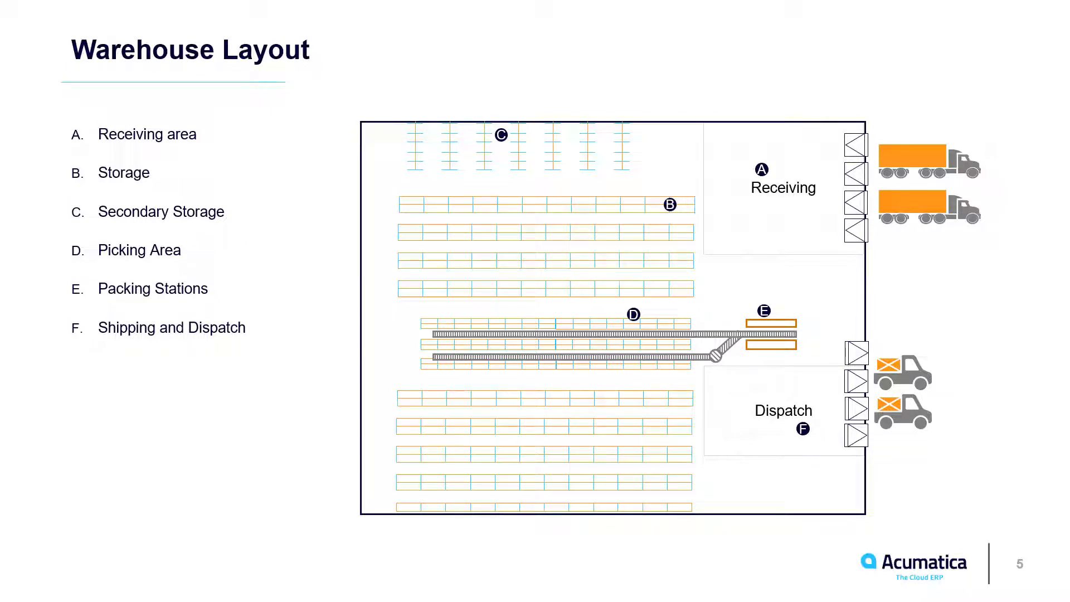
{"action": "key", "text": "Right"}
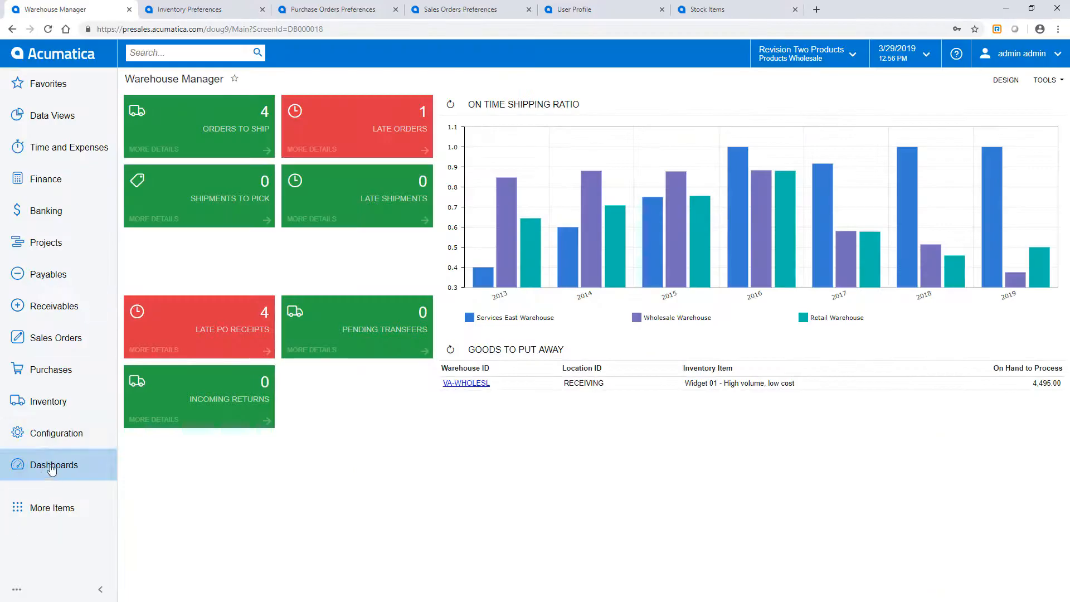
Step: From the Receiving Clerk dashboard, open the overdue PO receipts and examine the lines of the "PO 1 - receive and putaway in 1 step" order
{"action": "left_click", "coordinate": [54, 465]}
{"action": "left_click", "coordinate": [516, 207]}
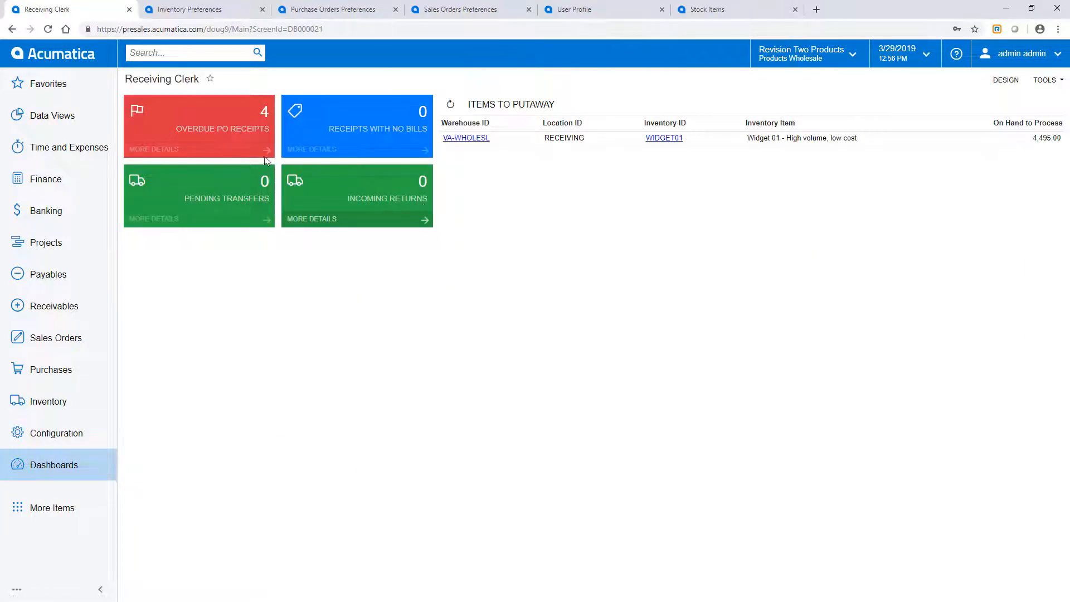
{"action": "left_click", "coordinate": [224, 131]}
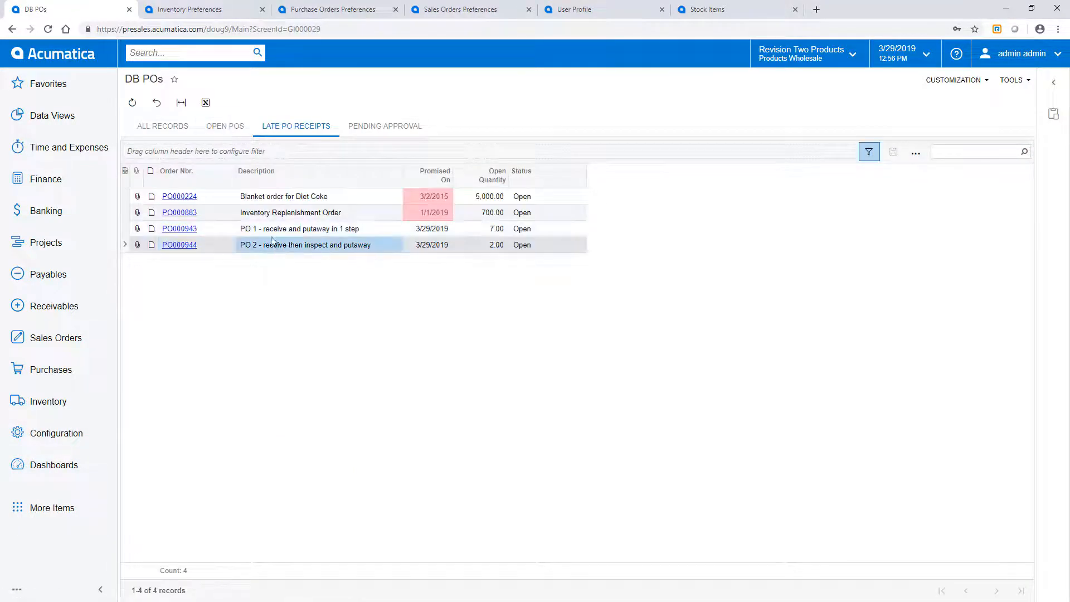
{"action": "left_click", "coordinate": [1053, 113]}
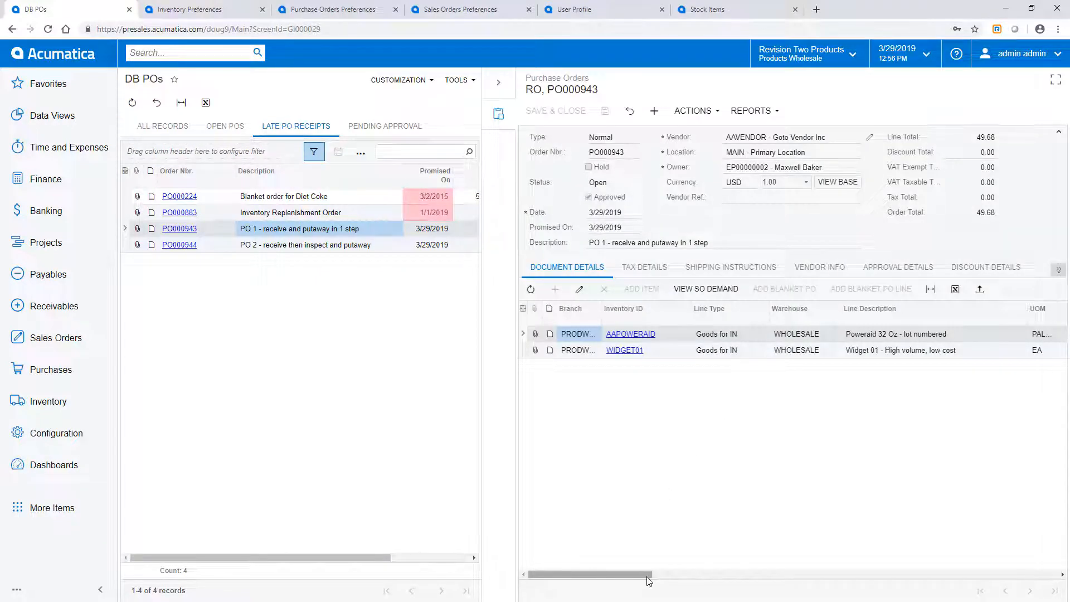
{"action": "mouse_move", "coordinate": [647, 576]}
{"action": "left_mouse_down"}
{"action": "mouse_move", "coordinate": [708, 576]}
{"action": "mouse_move", "coordinate": [648, 578]}
{"action": "left_mouse_up"}
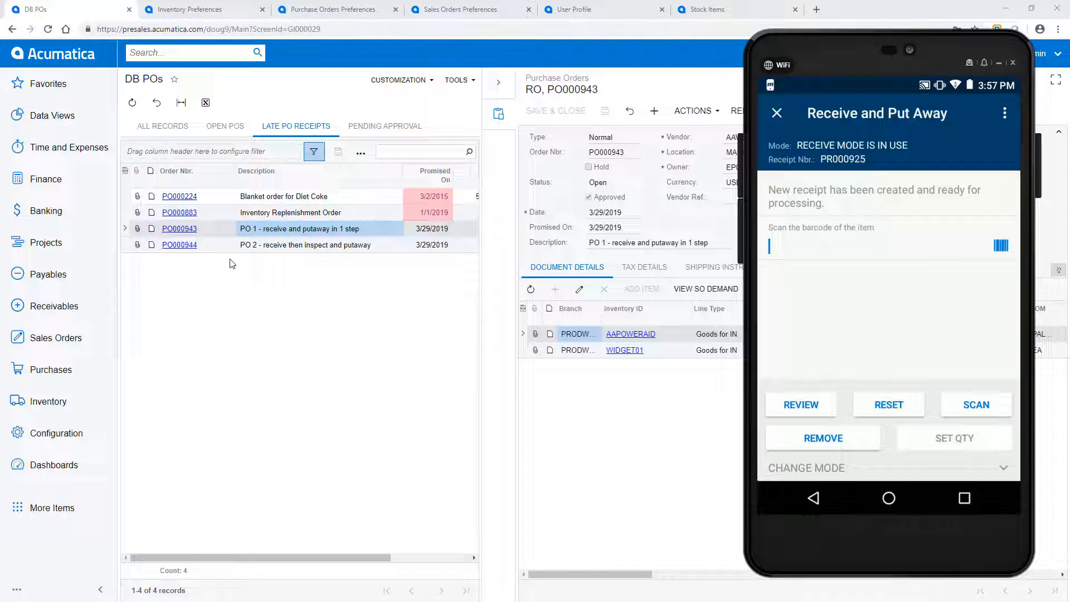
Step: Receive item barcode 333P with lot number SRN0001 into location R1S1, checking the item's barcode cross-references in Stock Items
{"action": "type", "text": "333P"}
{"action": "key", "text": "Return"}
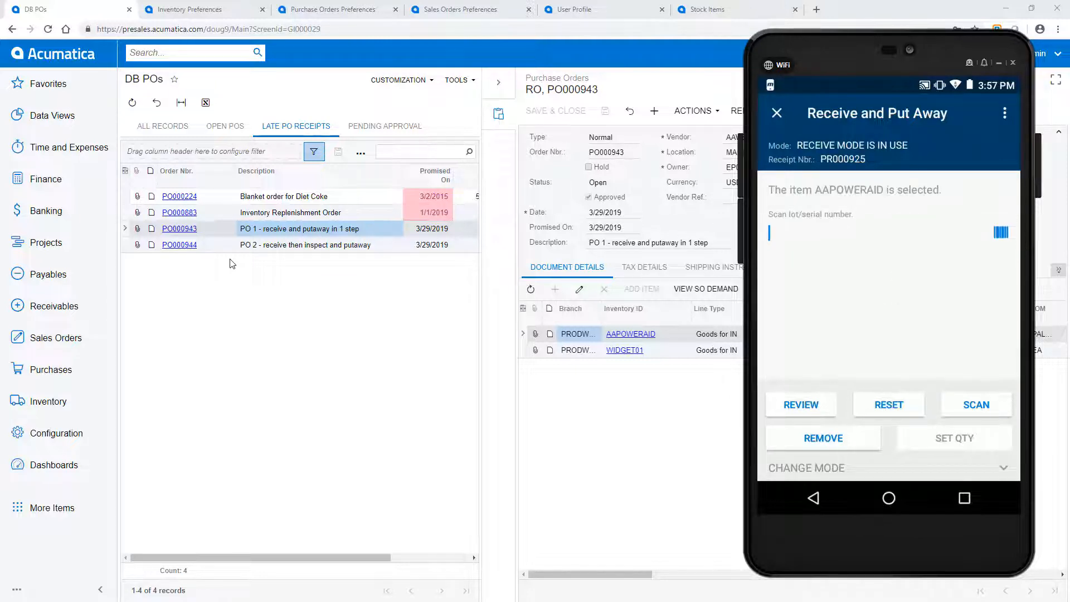
{"action": "left_click", "coordinate": [706, 10]}
{"action": "left_click", "coordinate": [655, 190]}
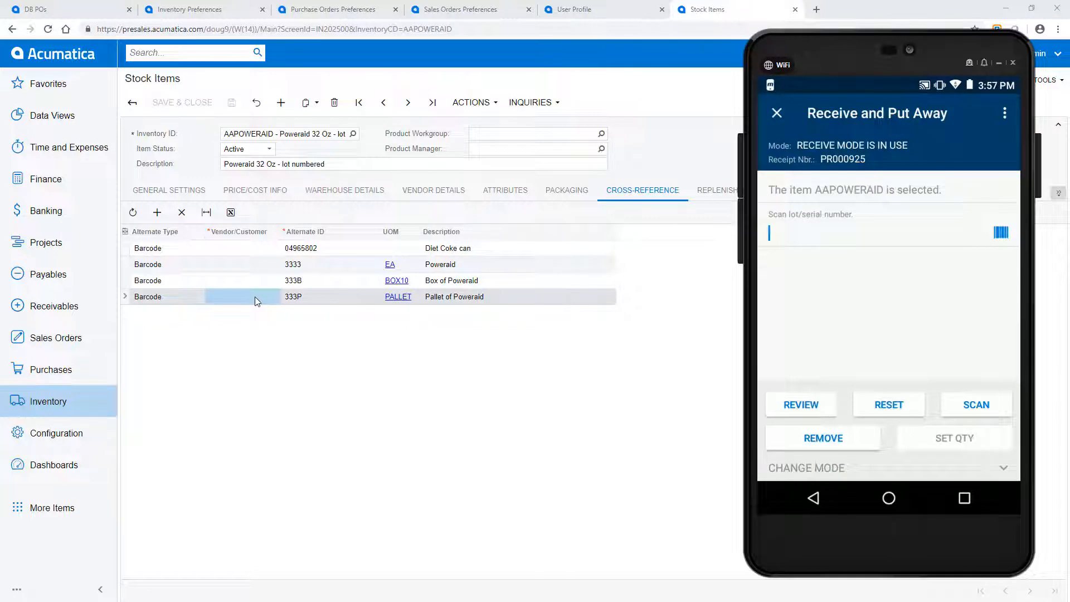
{"action": "type", "text": "SRN0001"}
{"action": "key", "text": "Return"}
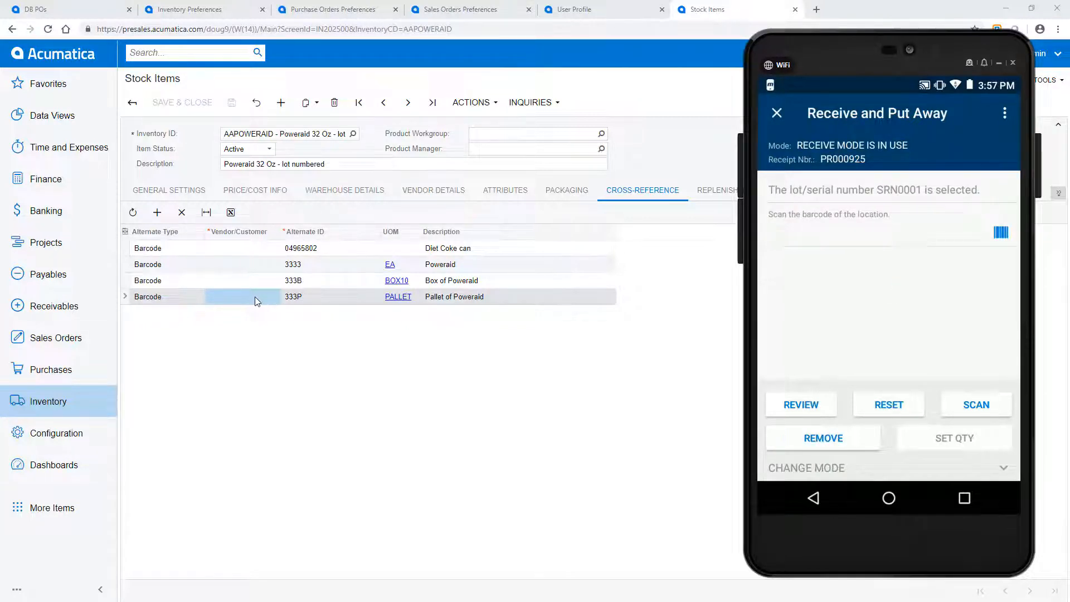
{"action": "type", "text": "R101"}
{"action": "key", "text": "Return"}
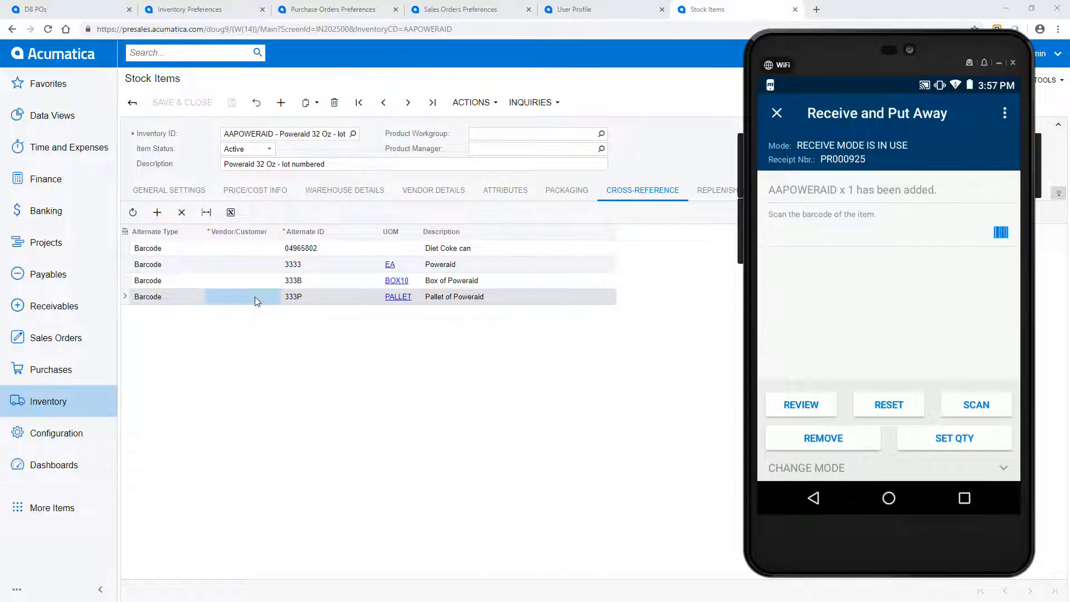
Step: Receive the widget with barcode 5555 into location R1S1 on the same receipt
{"action": "type", "text": "5555"}
{"action": "key", "text": "Return"}
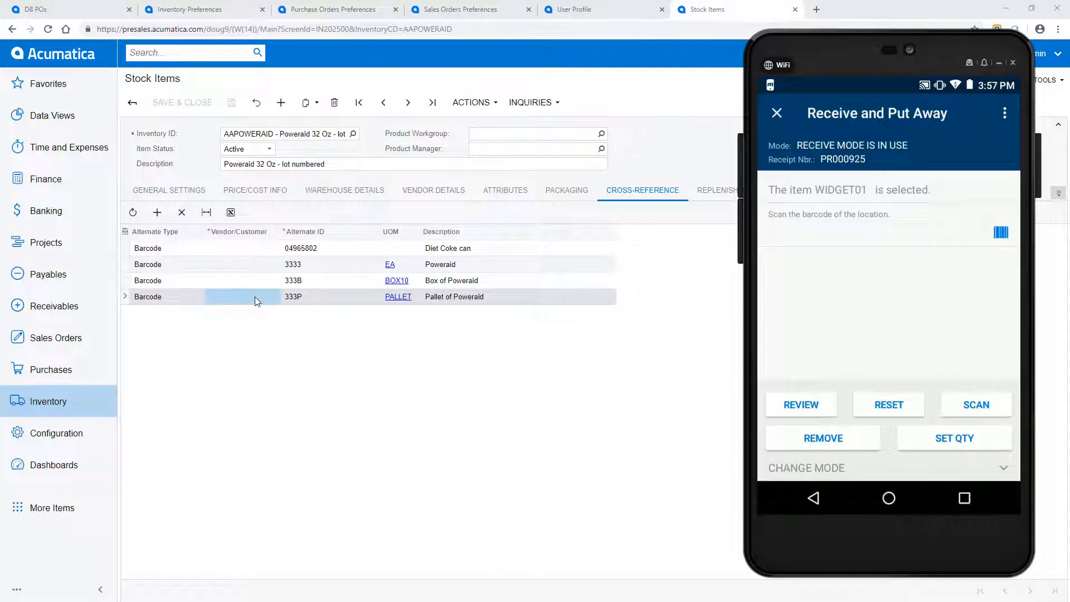
{"action": "type", "text": "R1S1"}
{"action": "key", "text": "Return"}
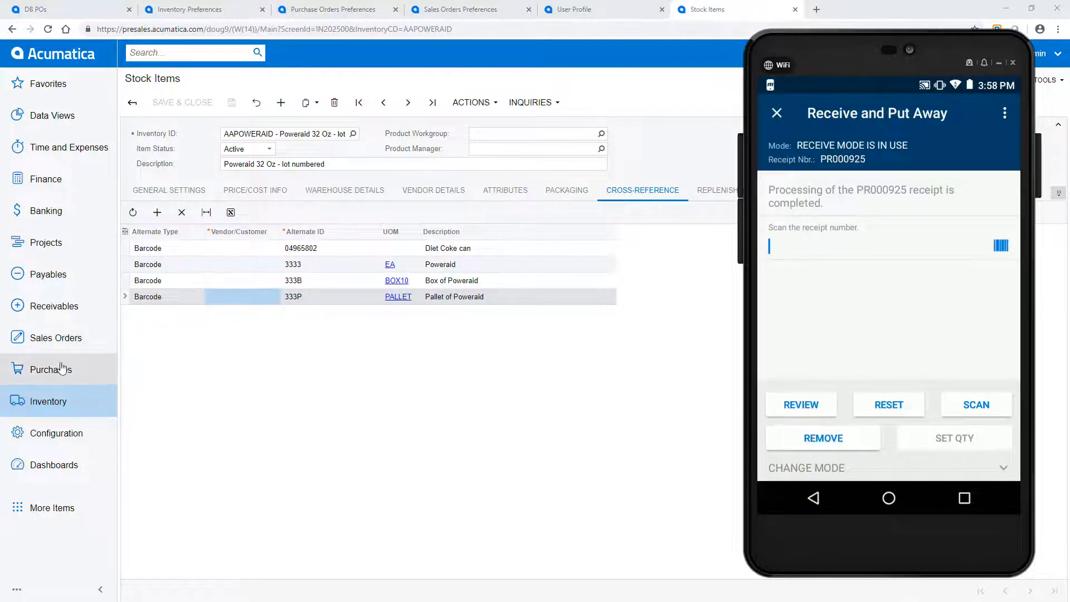
Step: Open the Purchase Receipts form in a separate tab and display the most recent receipt to review its lines
{"action": "left_click", "coordinate": [41, 375]}
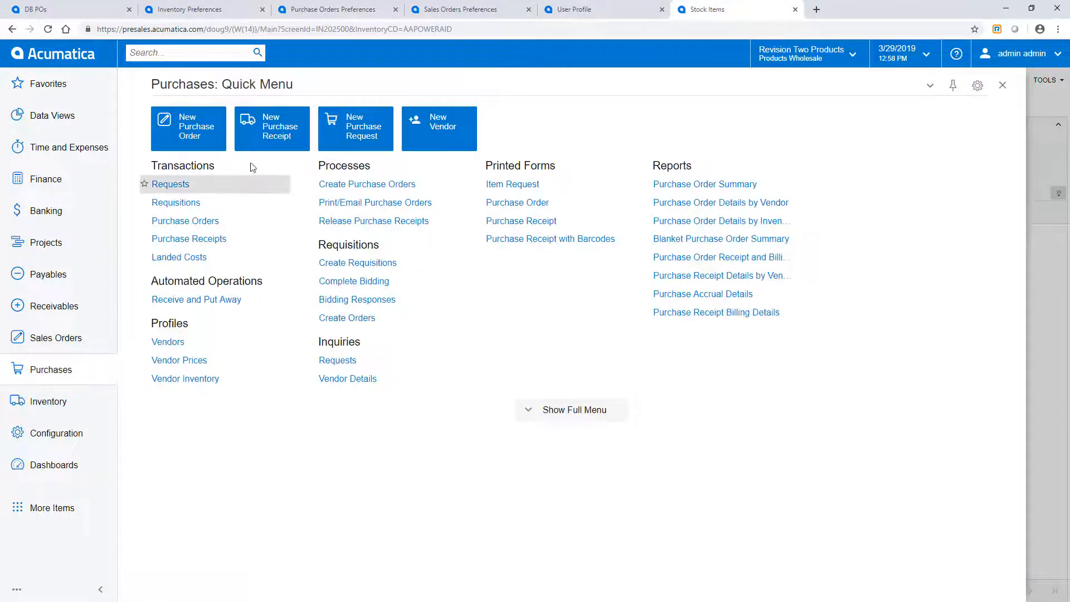
{"action": "right_click", "coordinate": [272, 131]}
{"action": "left_click", "coordinate": [273, 163]}
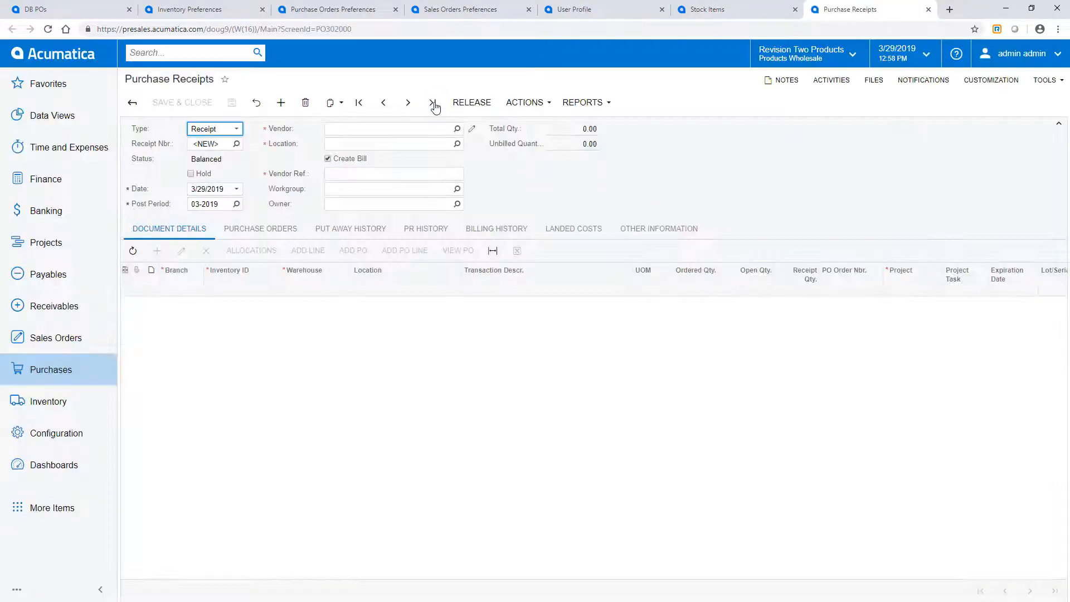
{"action": "left_click", "coordinate": [433, 105]}
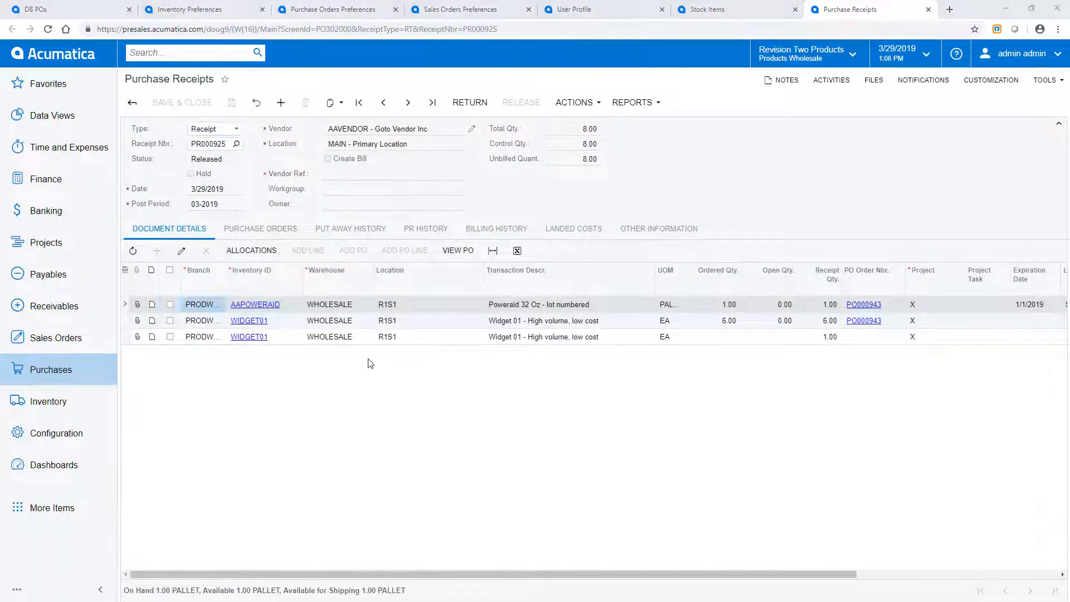
Step: Review the lines of the "PO 2" order, and enable and save Use Default Receiving Location in the purchase order preferences
{"action": "left_click", "coordinate": [80, 10]}
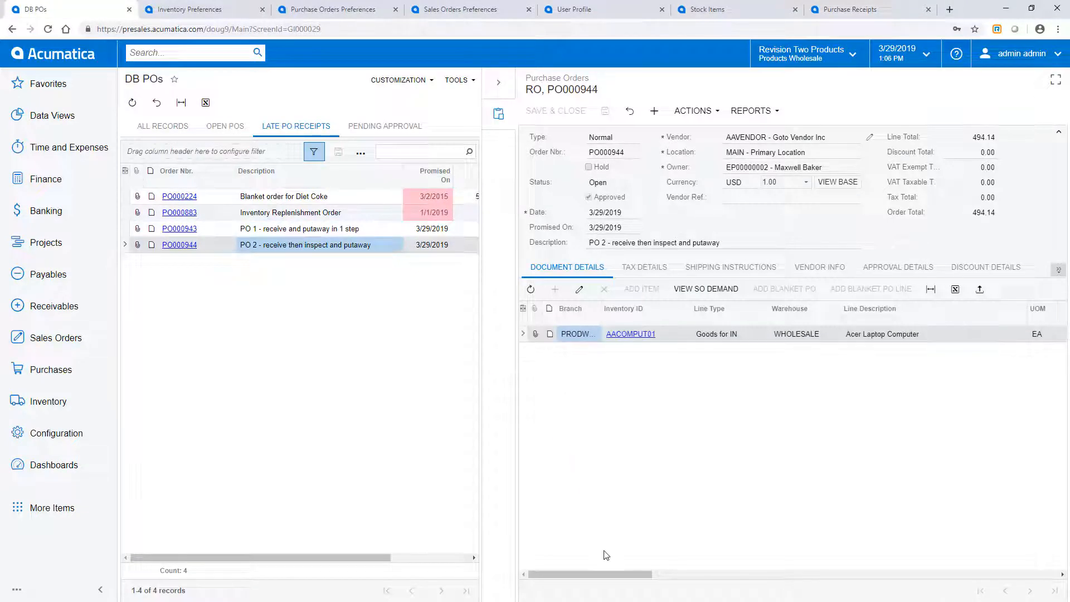
{"action": "left_click_drag", "start_coordinate": [610, 574], "coordinate": [585, 573]}
{"action": "left_click", "coordinate": [315, 12]}
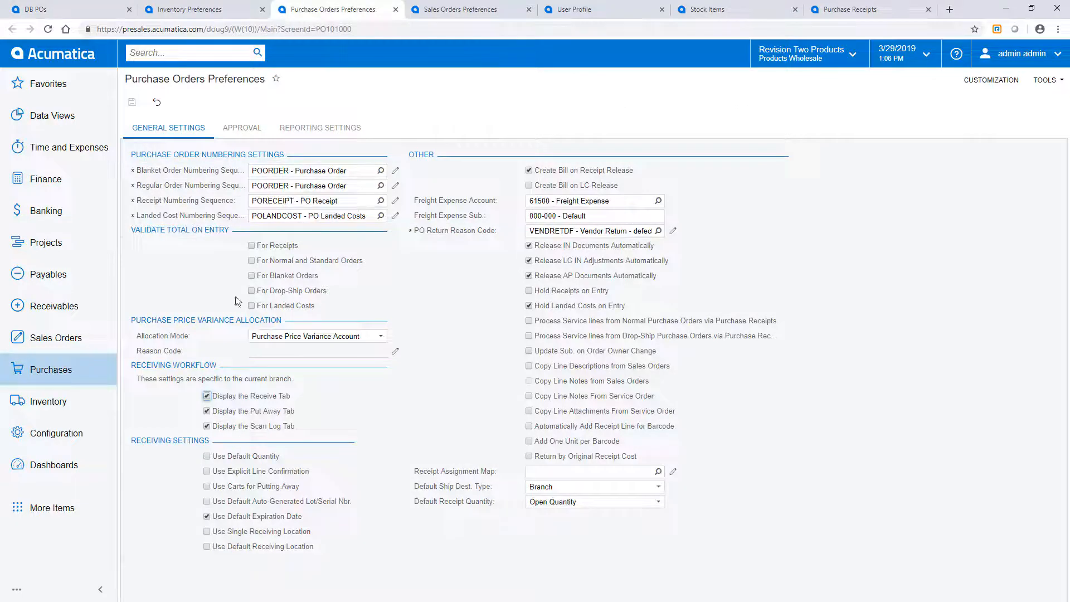
{"action": "left_click", "coordinate": [207, 548]}
{"action": "left_click", "coordinate": [132, 102]}
{"action": "left_click", "coordinate": [76, 11]}
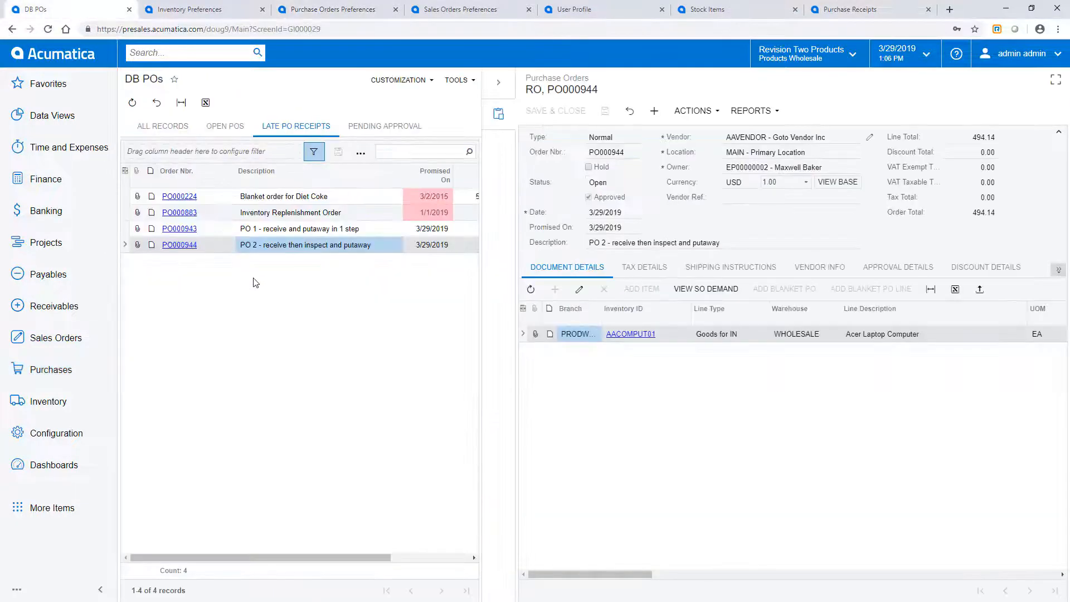
Step: In the mobile Receive and Put Away screen, start a receipt for the "PO 2" purchase order and scan item barcode 1111 twice
{"action": "key", "text": "alt+Tab"}
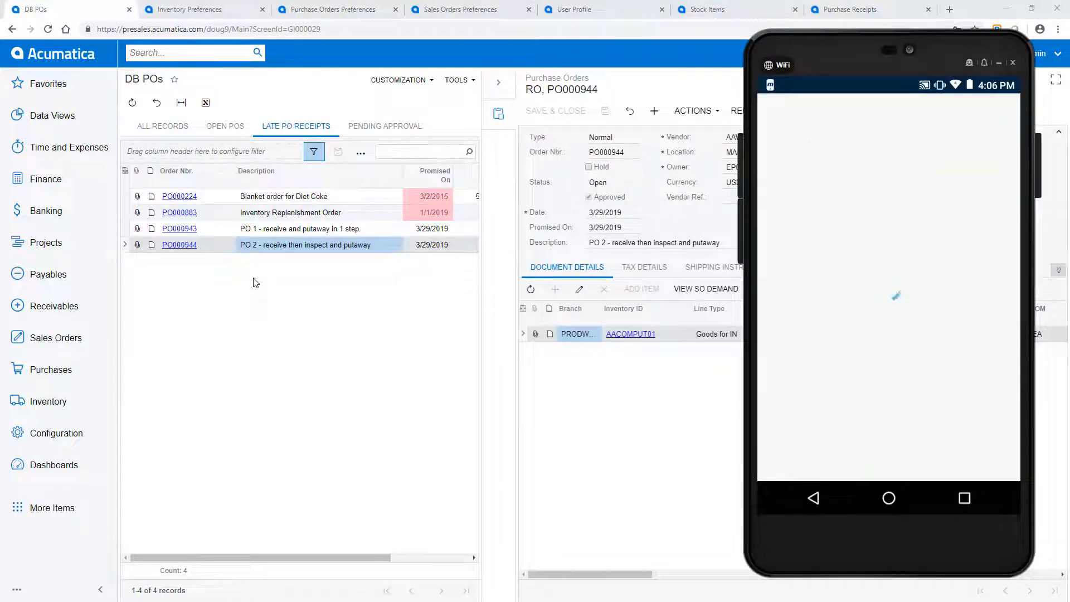
{"action": "type", "text": "po000944"}
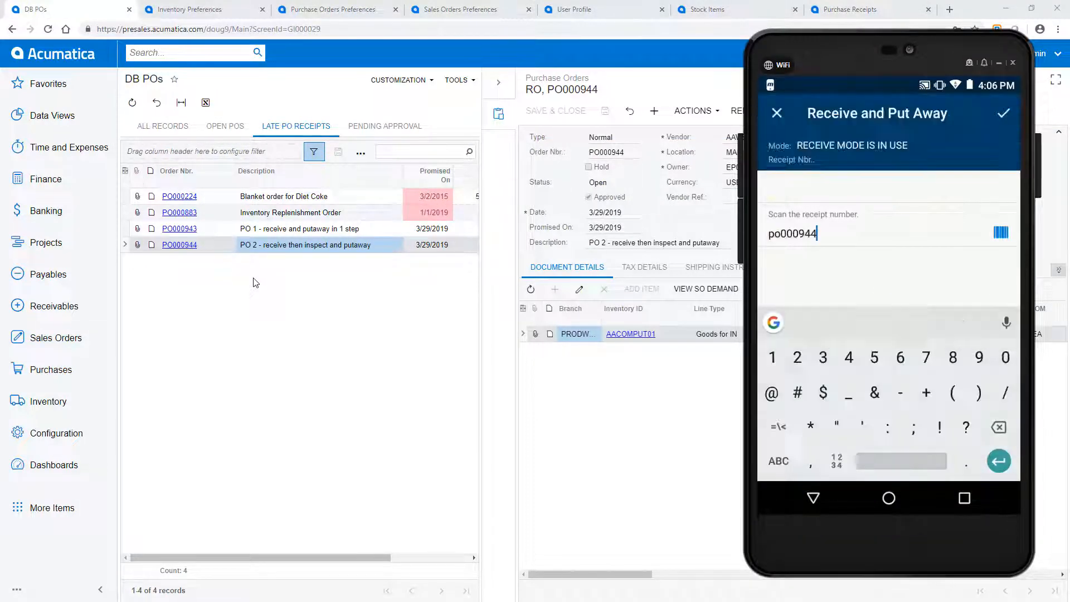
{"action": "key", "text": "Return"}
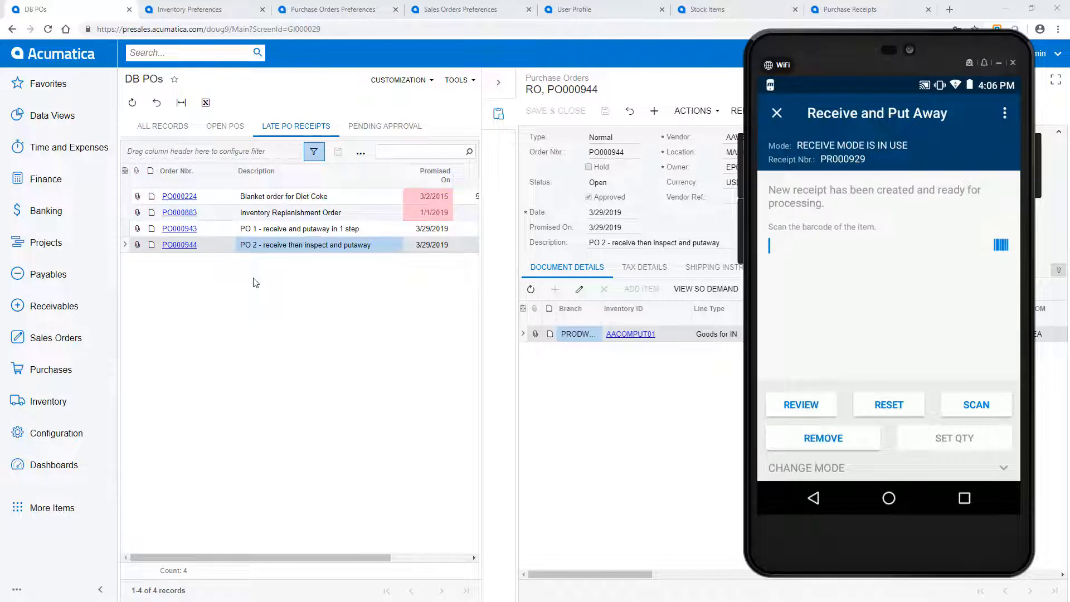
{"action": "type", "text": "1111"}
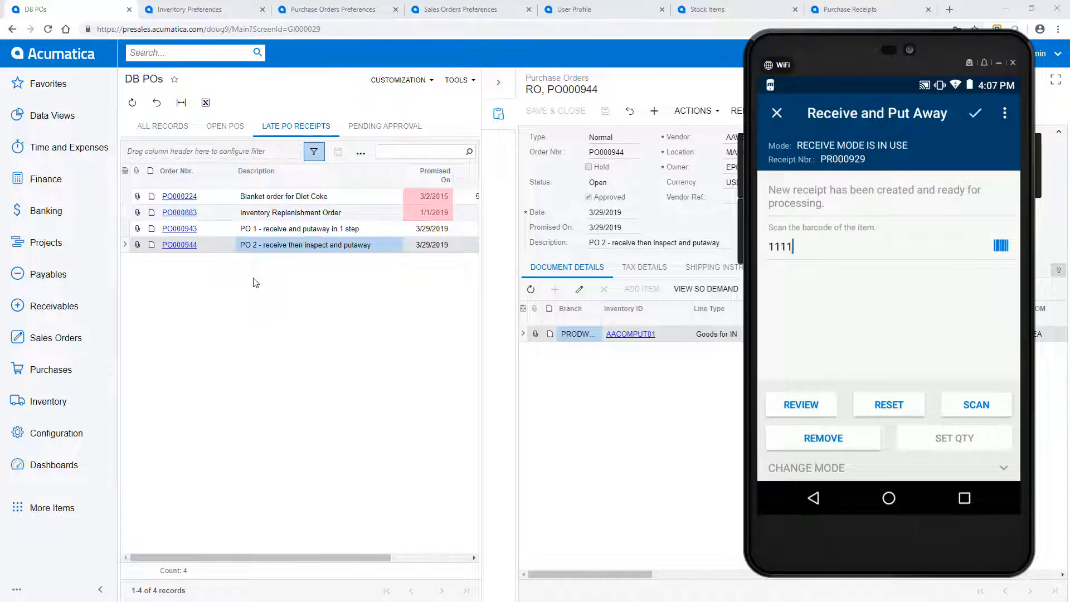
{"action": "key", "text": "Return"}
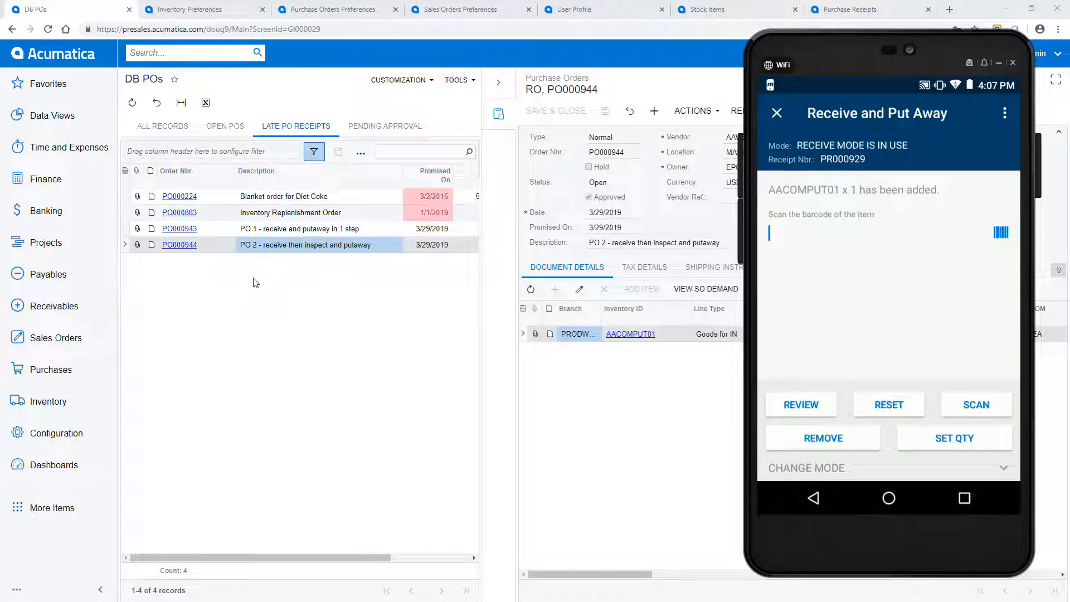
{"action": "type", "text": "1111"}
{"action": "key", "text": "Return"}
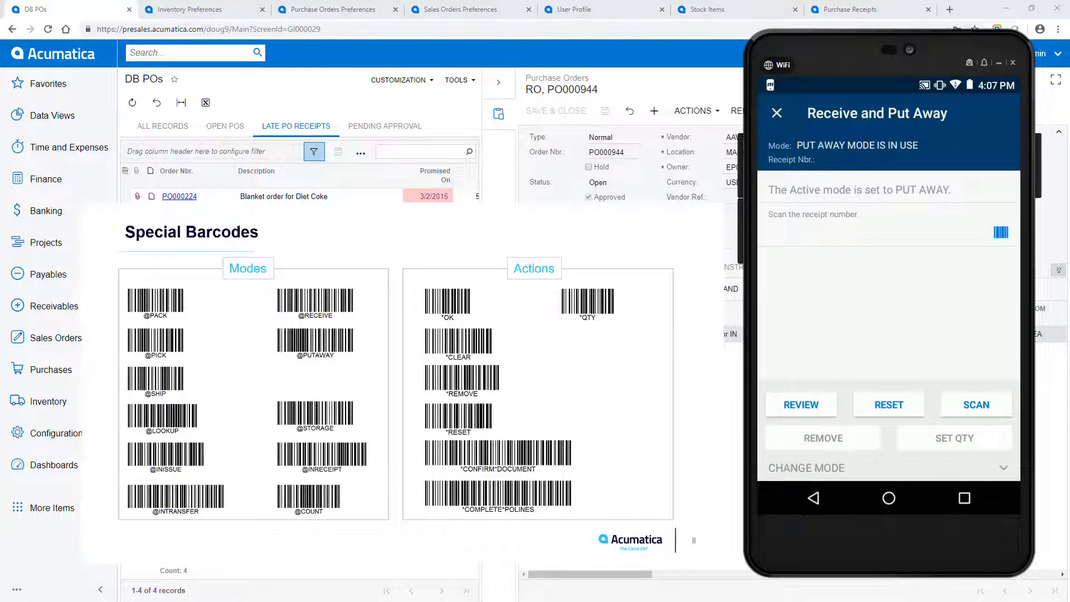
Step: View the receipts linked to the "PO 2" purchase order and open a new inventory transfer
{"action": "left_click", "coordinate": [1058, 271]}
{"action": "left_click", "coordinate": [1017, 285]}
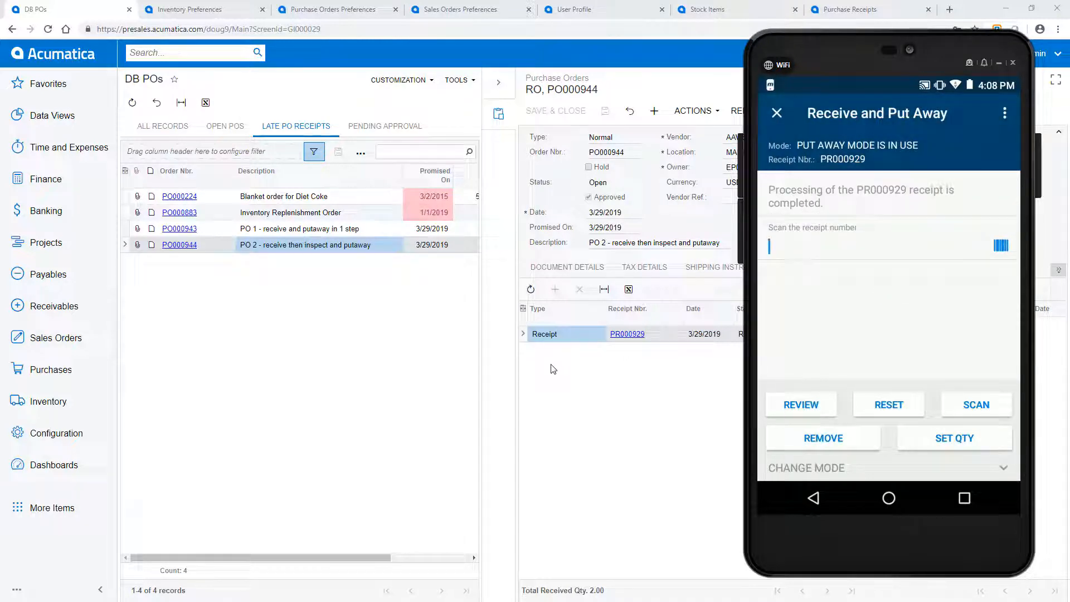
{"action": "left_click", "coordinate": [41, 406]}
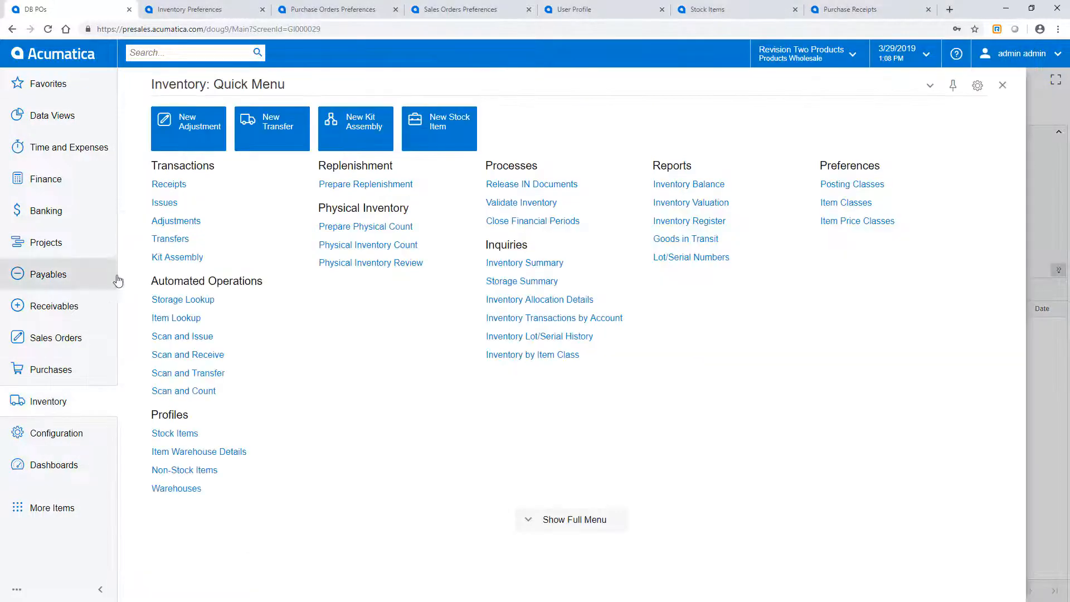
{"action": "left_click", "coordinate": [270, 137]}
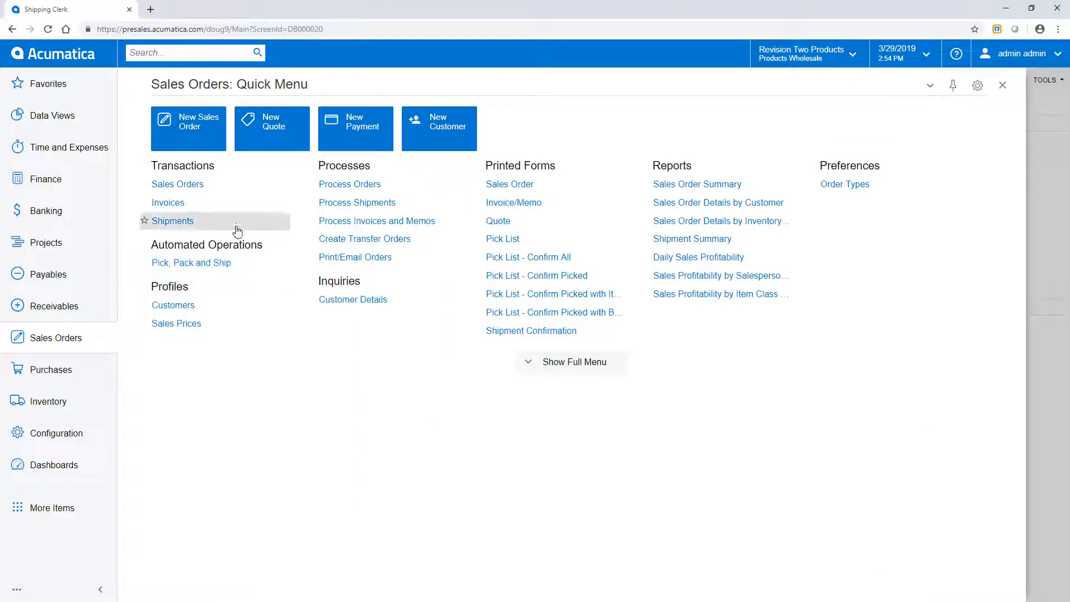
Step: Process all listed sales orders with the Create Shipment action in Process Orders and return to the Shipping Clerk dashboard
{"action": "right_click", "coordinate": [309, 186]}
{"action": "left_click", "coordinate": [335, 203]}
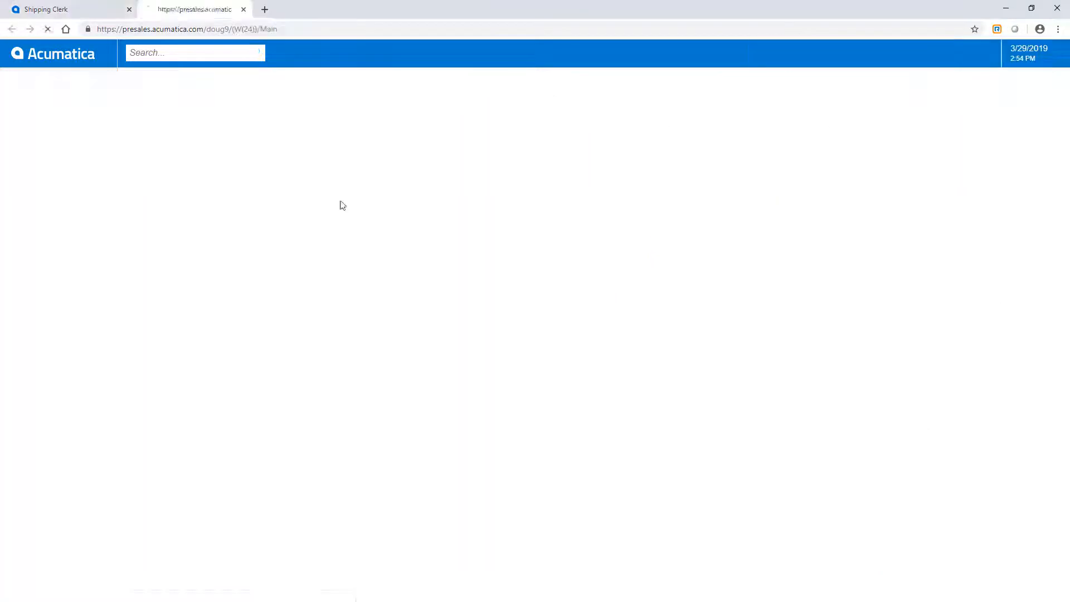
{"action": "left_click", "coordinate": [316, 138]}
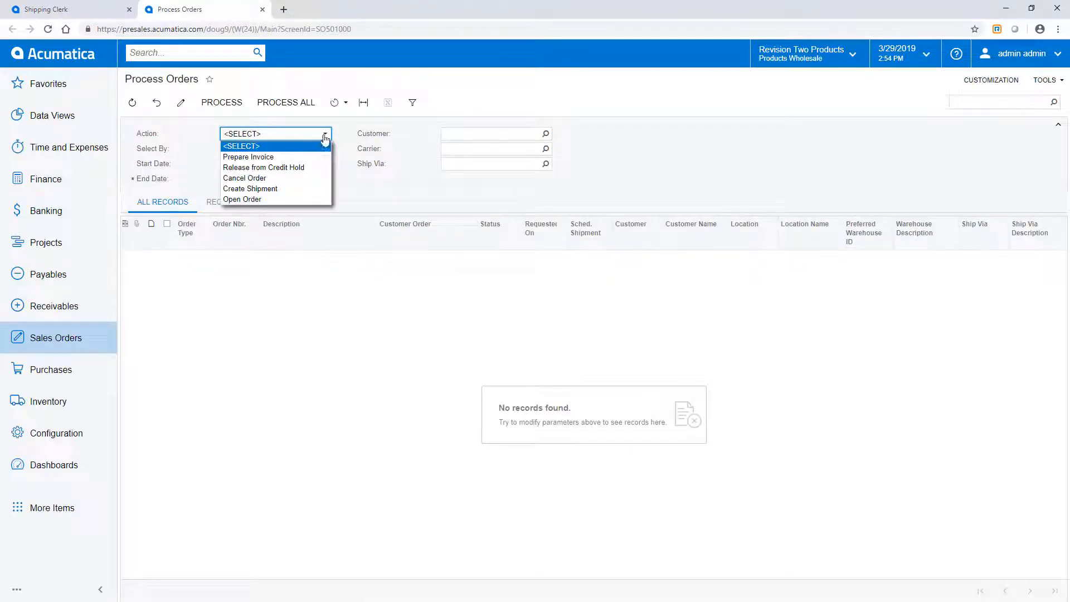
{"action": "left_click", "coordinate": [287, 189]}
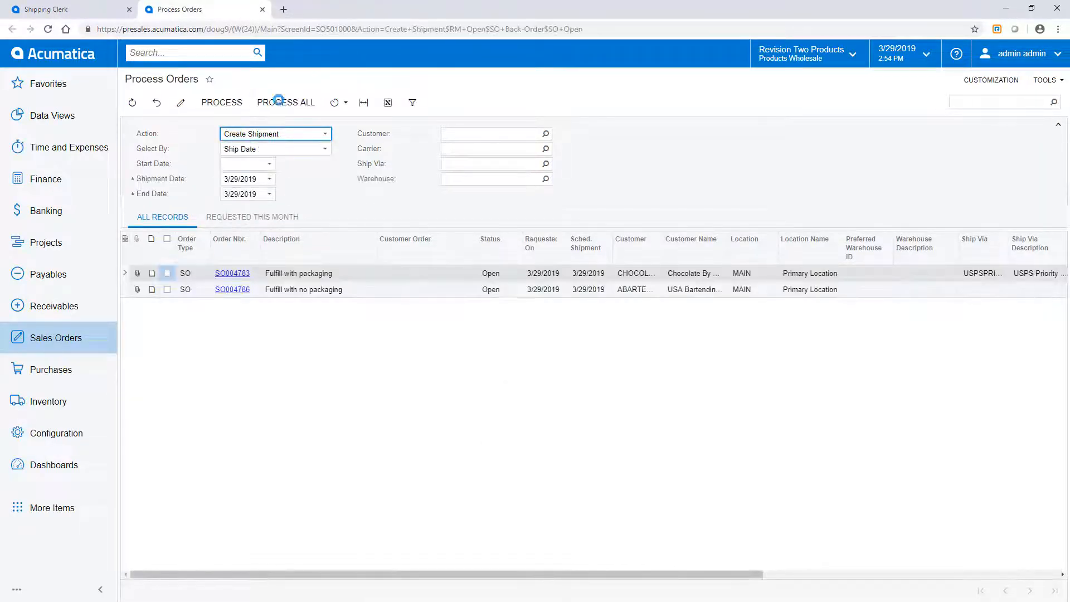
{"action": "left_click", "coordinate": [279, 102]}
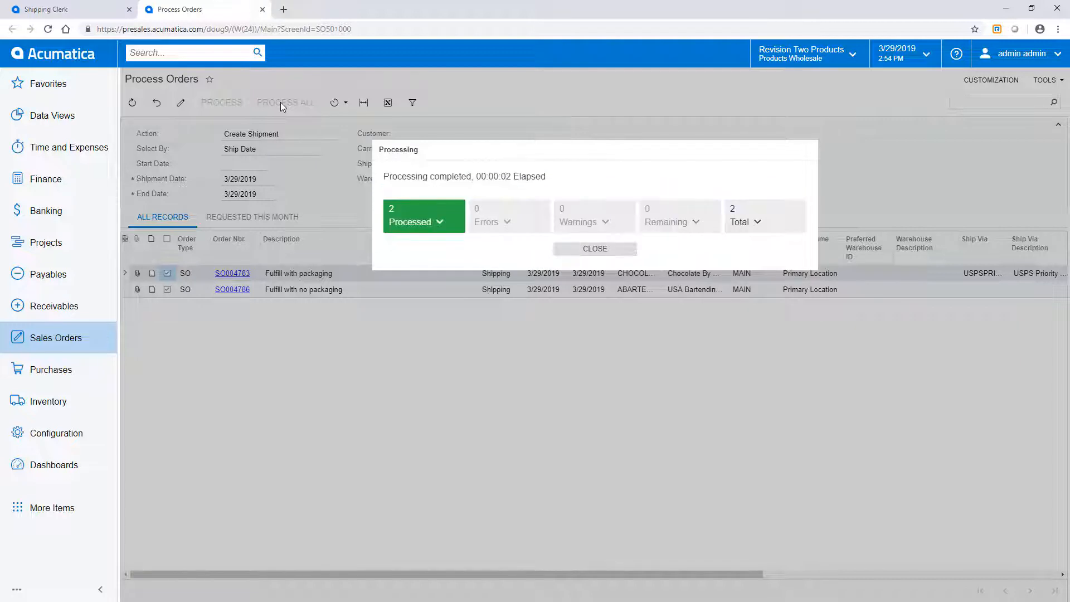
{"action": "left_click", "coordinate": [262, 9]}
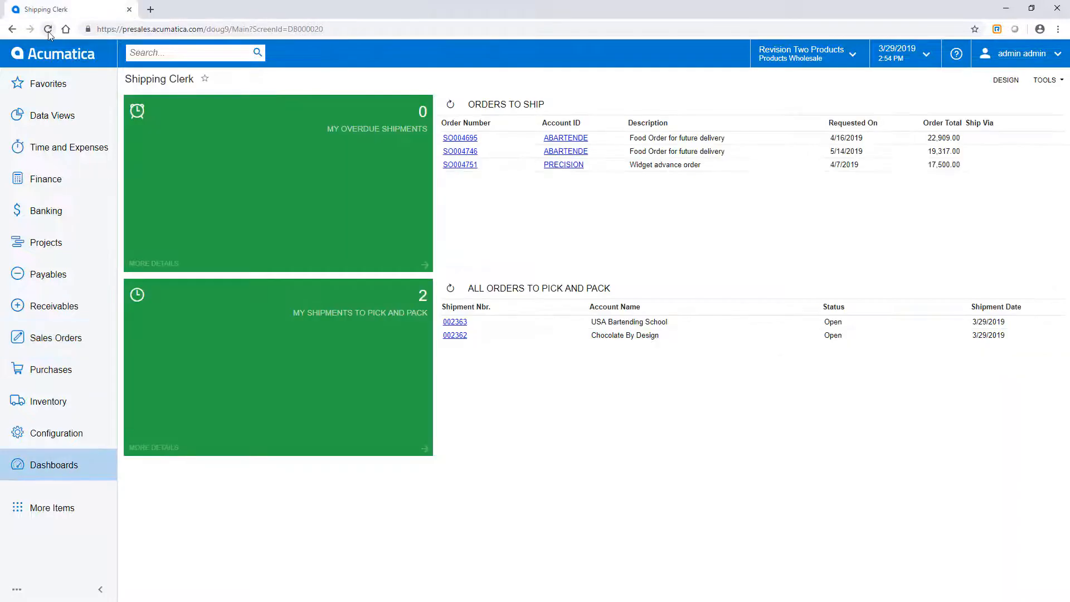
Step: Open the orders to pick and pack, preview the USA Bartending School shipment and print its pick list
{"action": "left_click", "coordinate": [549, 290]}
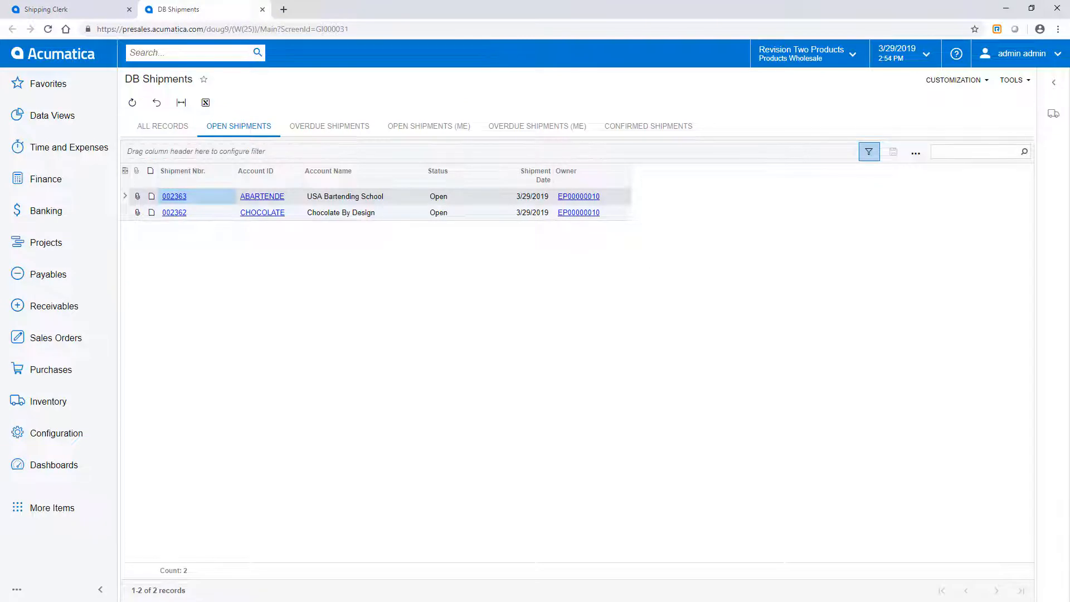
{"action": "left_click", "coordinate": [1045, 118]}
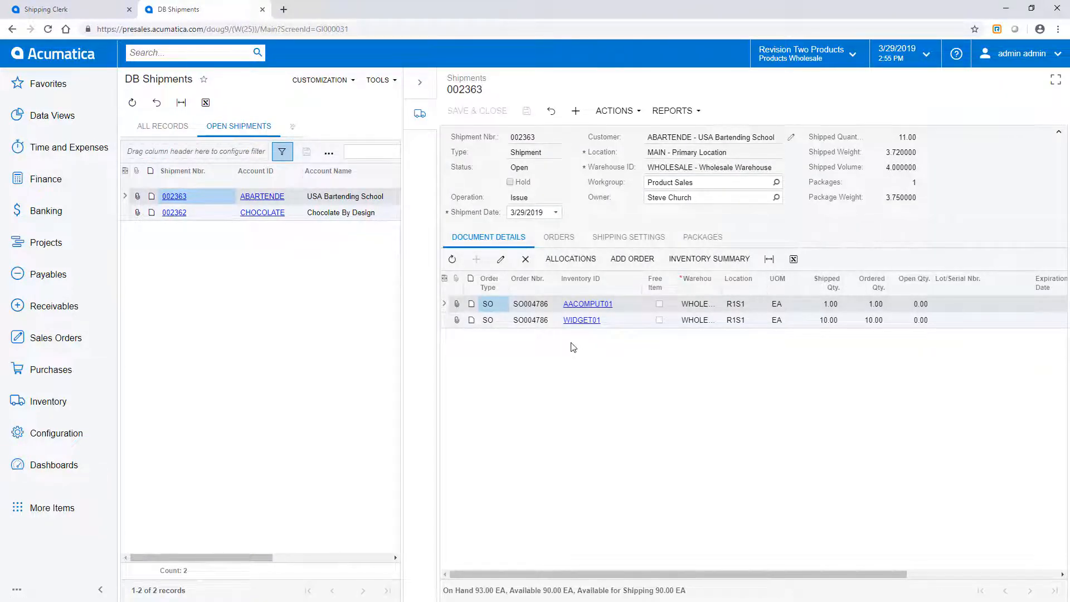
{"action": "left_click", "coordinate": [634, 113]}
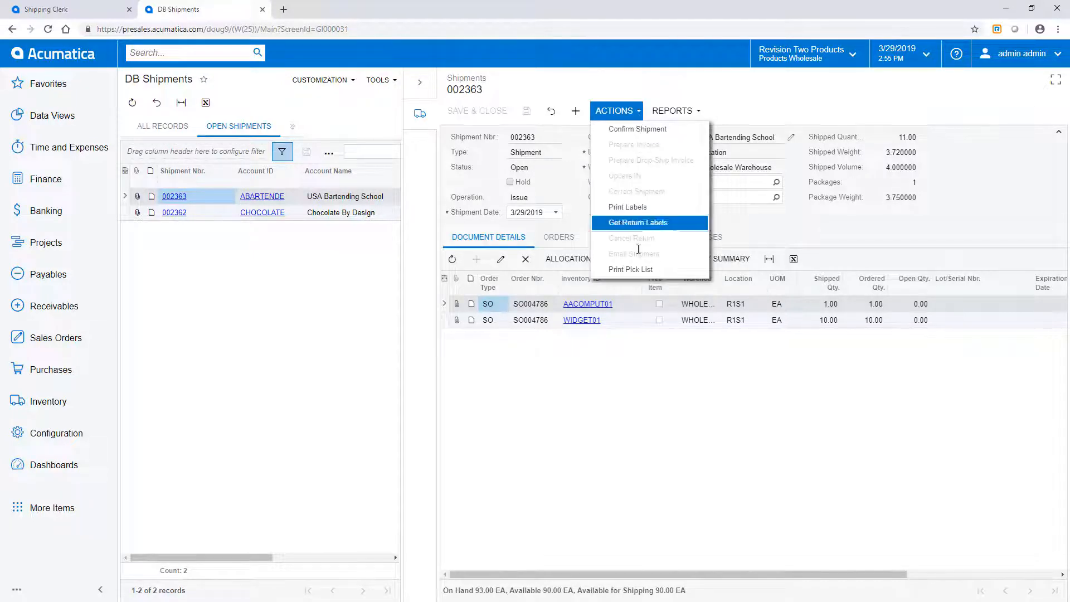
{"action": "left_click", "coordinate": [628, 269]}
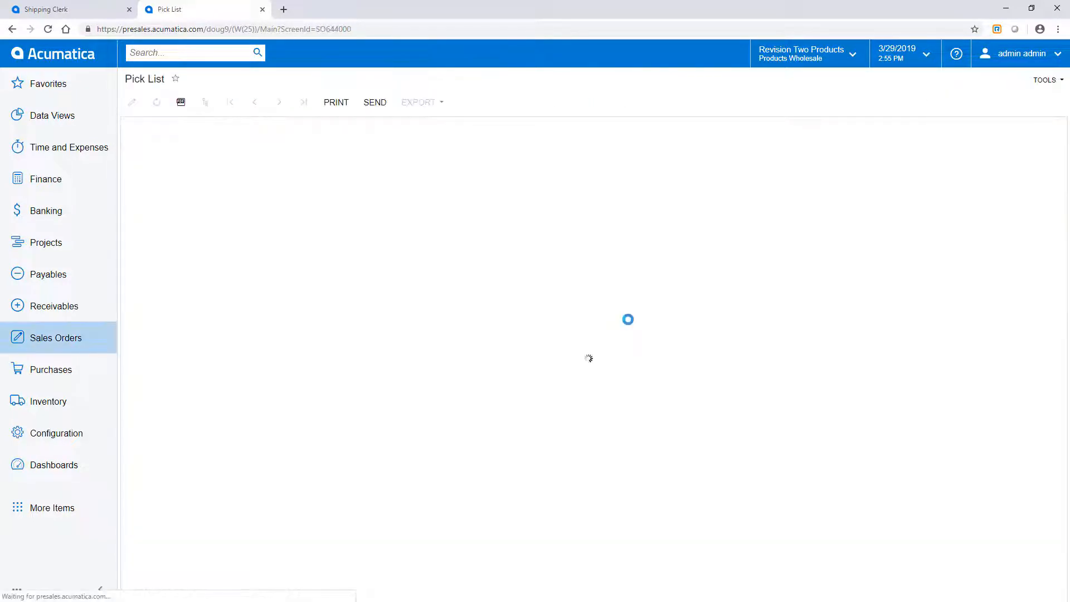
Step: On the mobile Pick, Pack and Ship screen, load the USA Bartending School shipment and scan location R1S1 and item barcode 1111
{"action": "key", "text": "alt+Tab"}
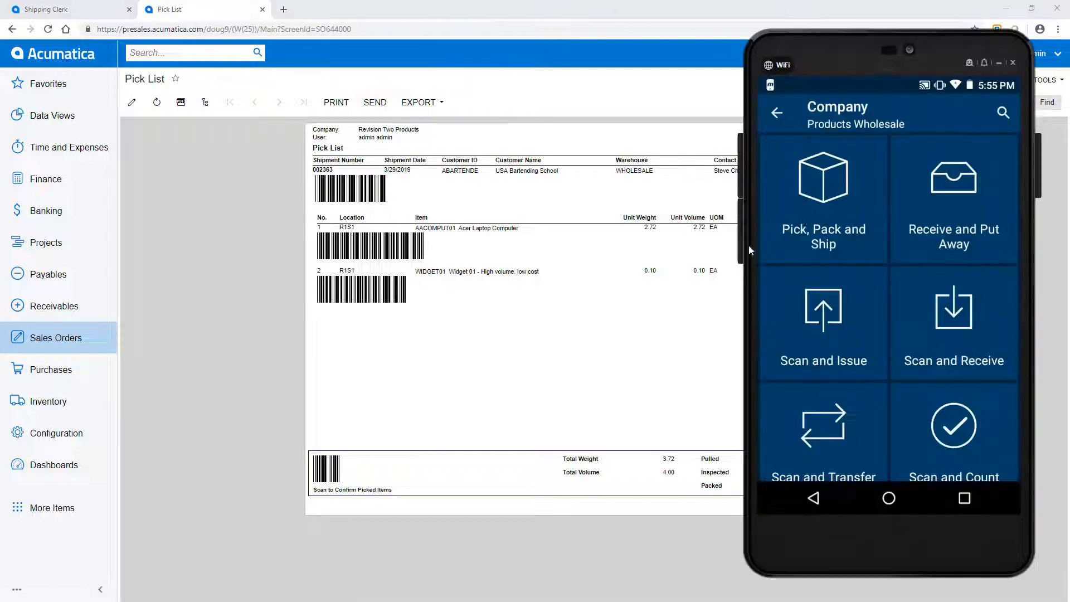
{"action": "left_click", "coordinate": [818, 215]}
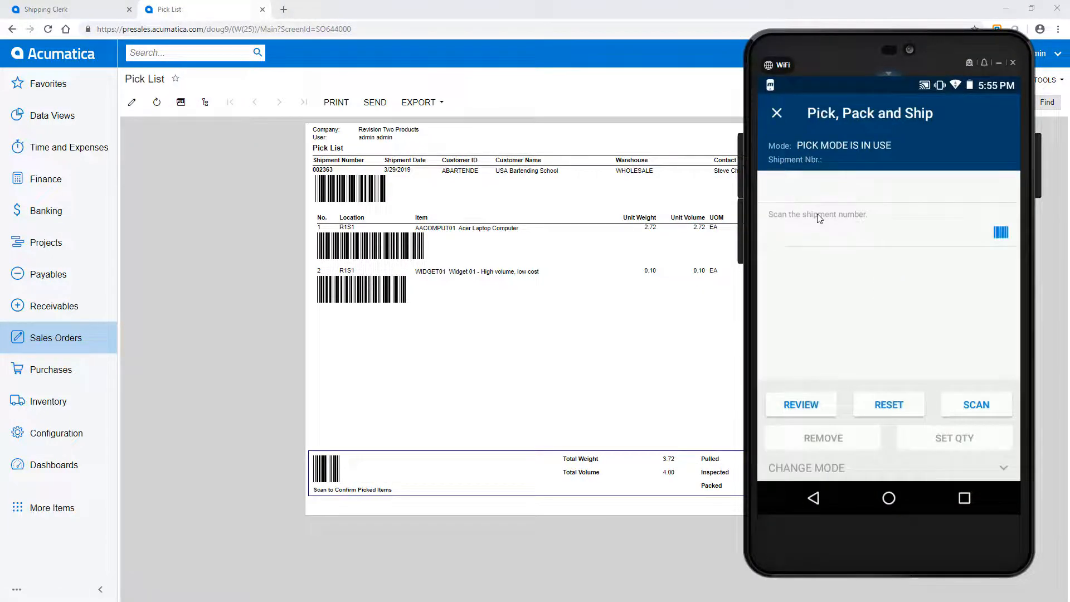
{"action": "type", "text": "002363"}
{"action": "key", "text": "Return"}
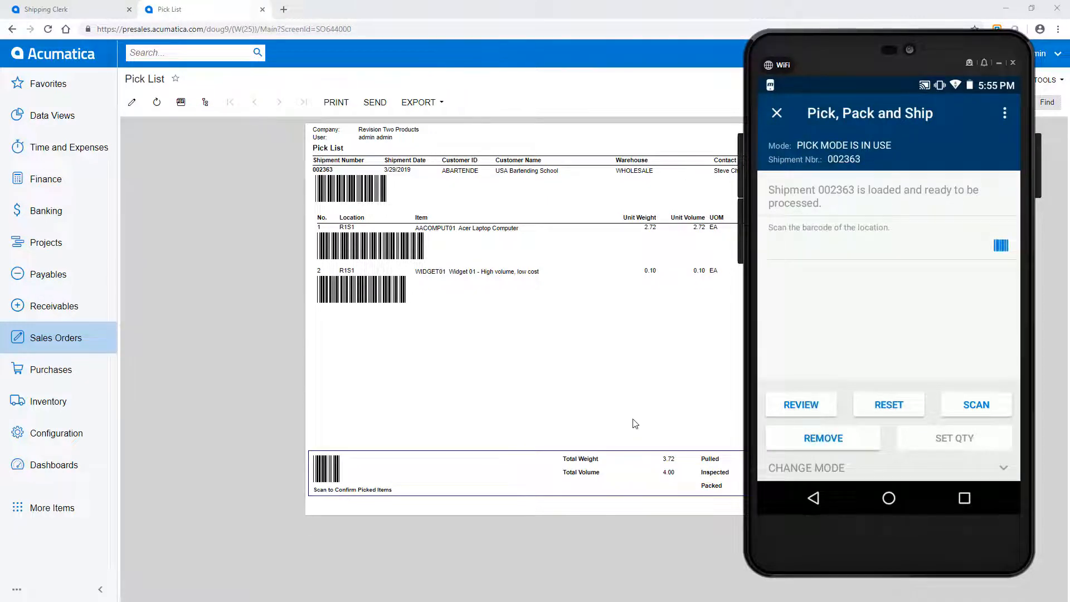
{"action": "type", "text": "R1S1"}
{"action": "key", "text": "Return"}
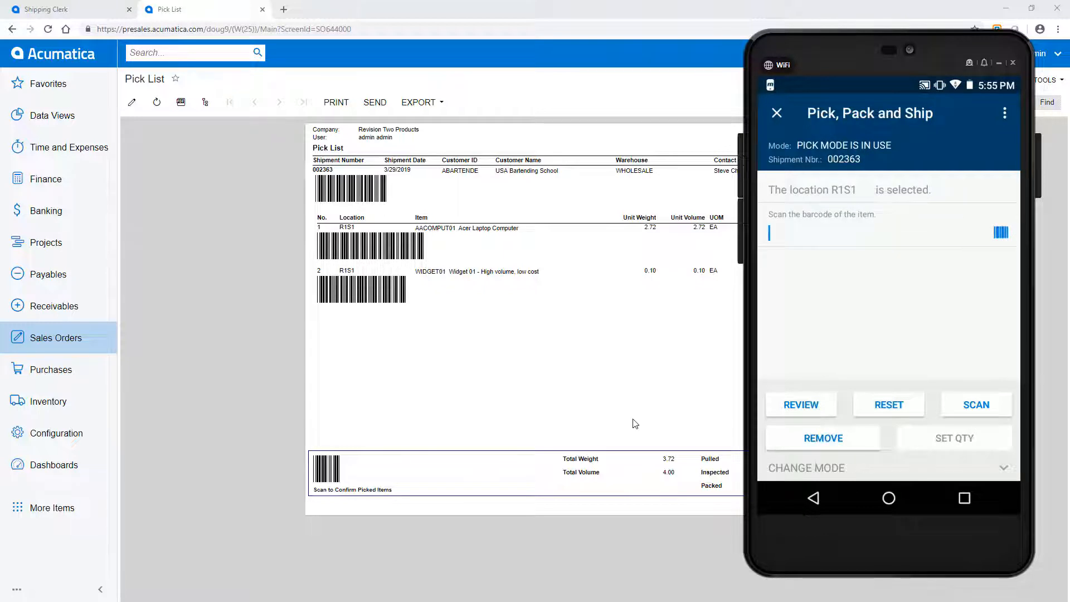
{"action": "type", "text": "1111"}
{"action": "key", "text": "Return"}
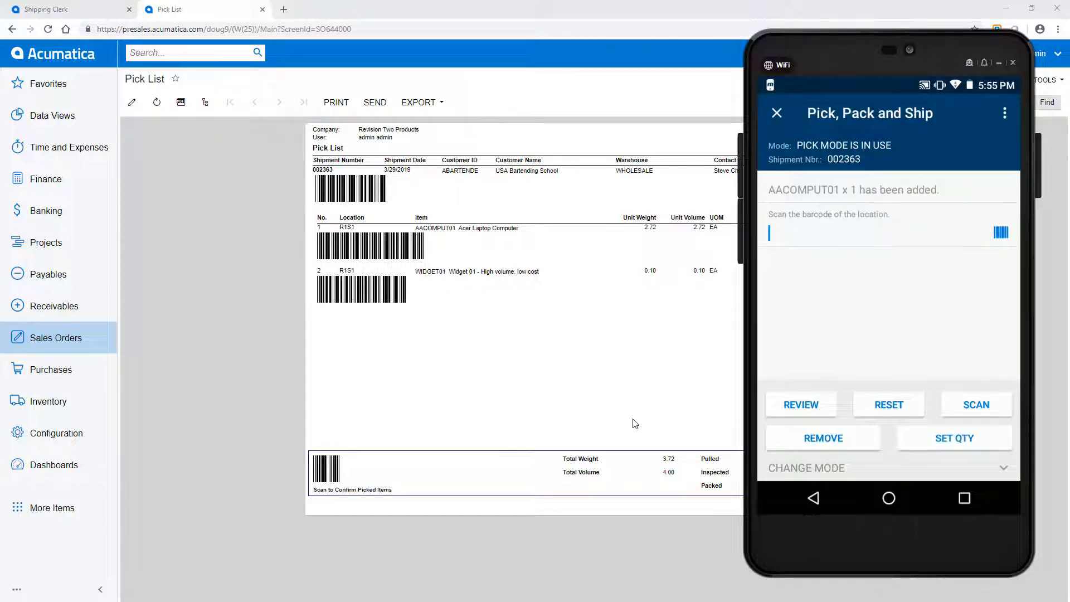
Step: Scan location R1S1 and item barcode 5500 for the second line and complete the USA Bartending School shipment
{"action": "left_click", "coordinate": [794, 415]}
{"action": "key", "text": "Escape"}
{"action": "type", "text": "R1S1"}
{"action": "key", "text": "Return"}
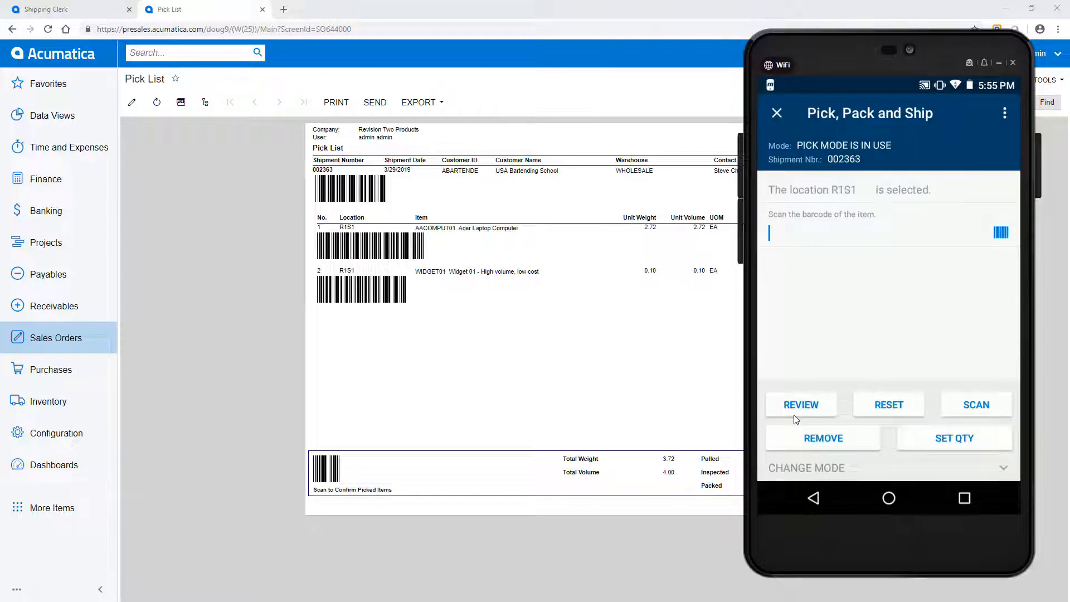
{"action": "type", "text": "5500"}
{"action": "key", "text": "Return"}
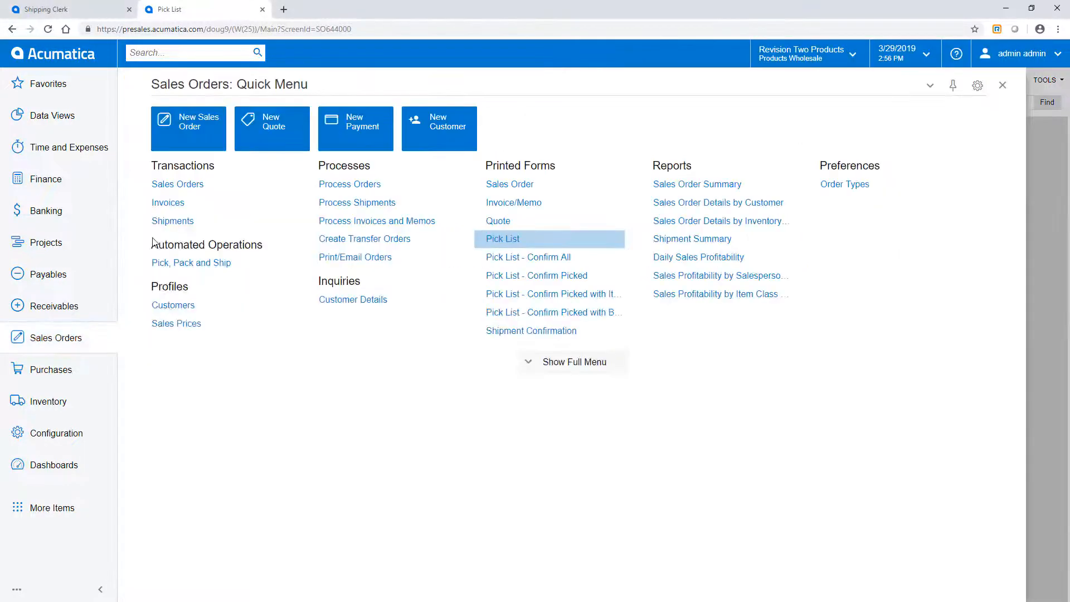
Step: Open the USA Bartending School shipment in the sales order shipments, view its shipment confirmation report and return to the Shipping Clerk dashboard
{"action": "left_click", "coordinate": [156, 220]}
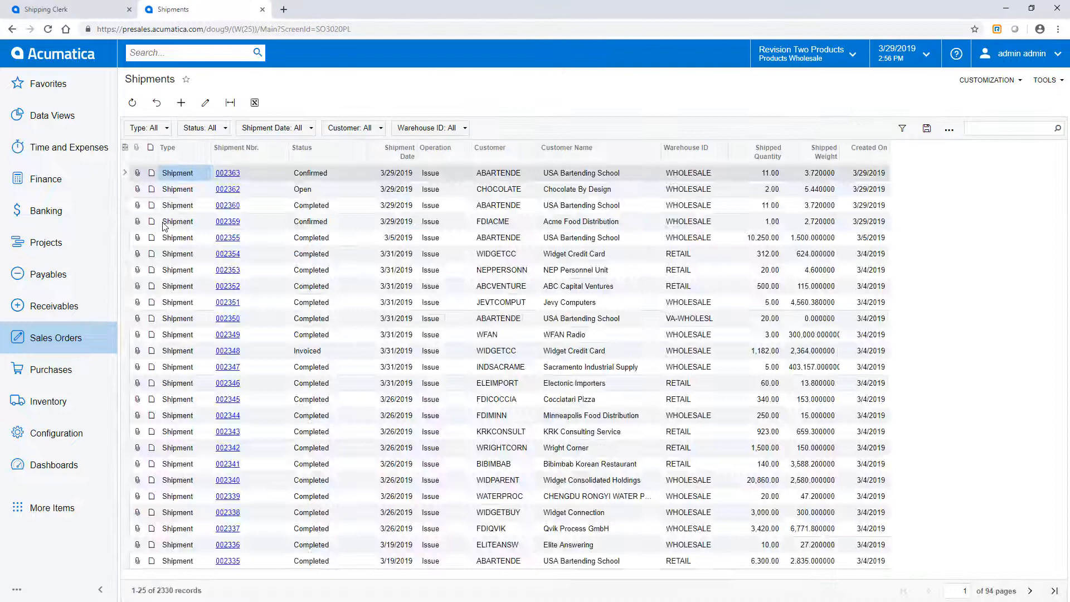
{"action": "left_click", "coordinate": [226, 175]}
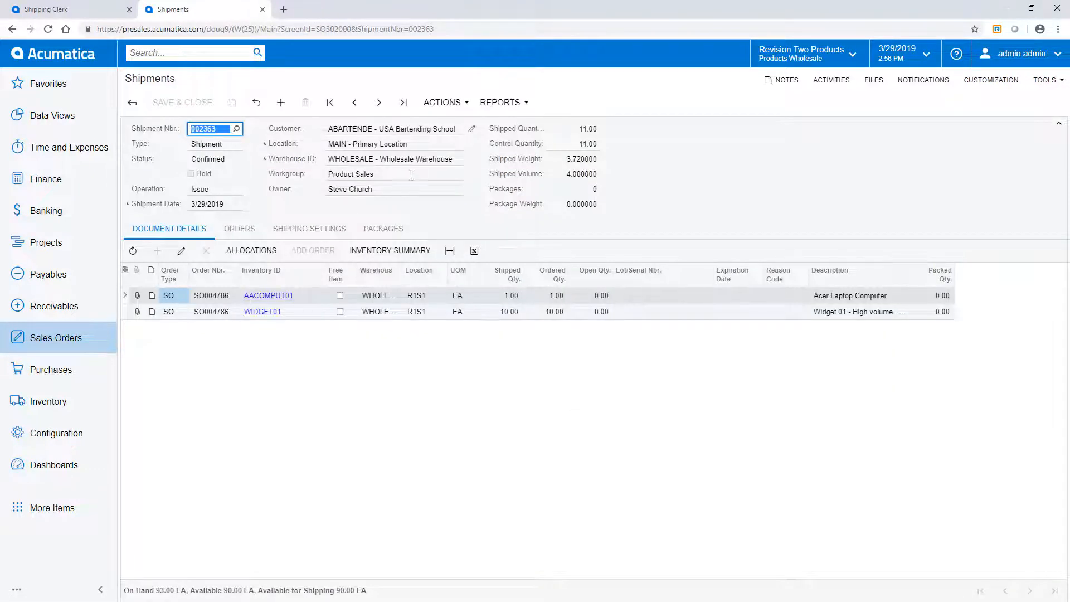
{"action": "left_click", "coordinate": [452, 106]}
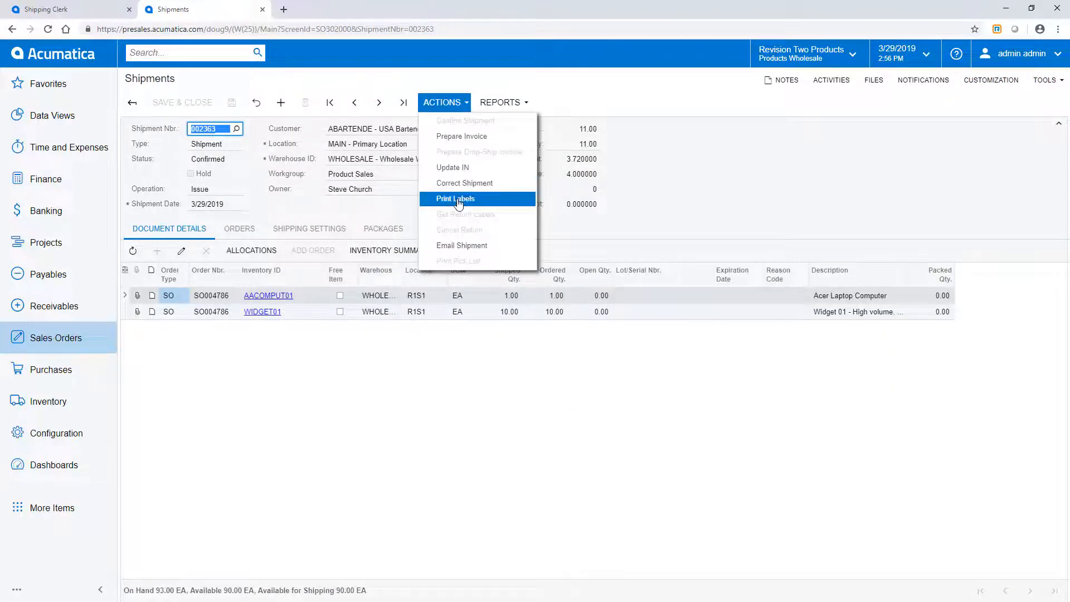
{"action": "left_click", "coordinate": [512, 102]}
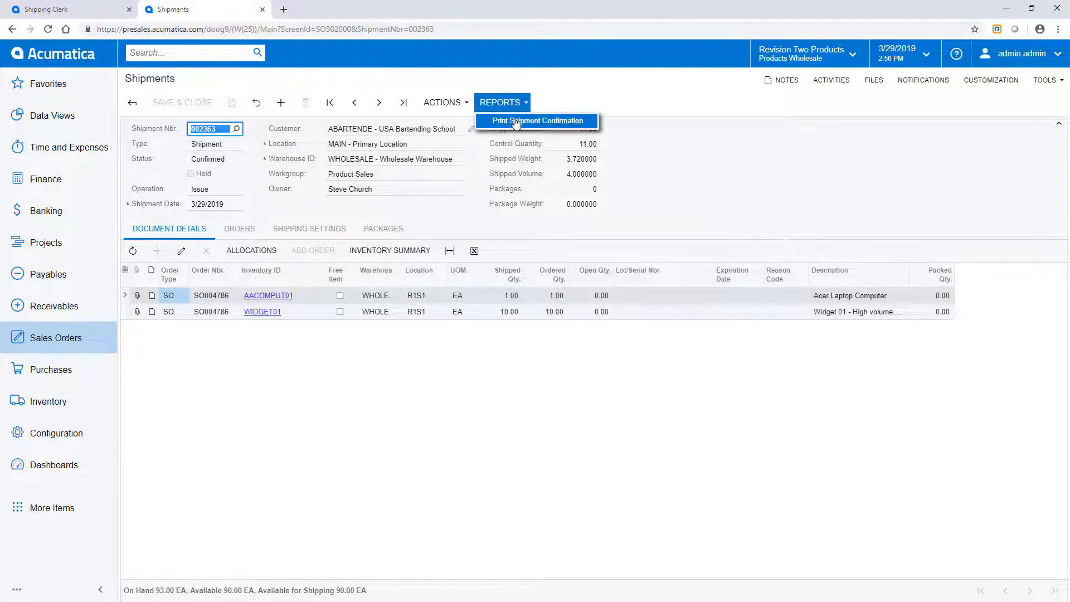
{"action": "left_click", "coordinate": [515, 121]}
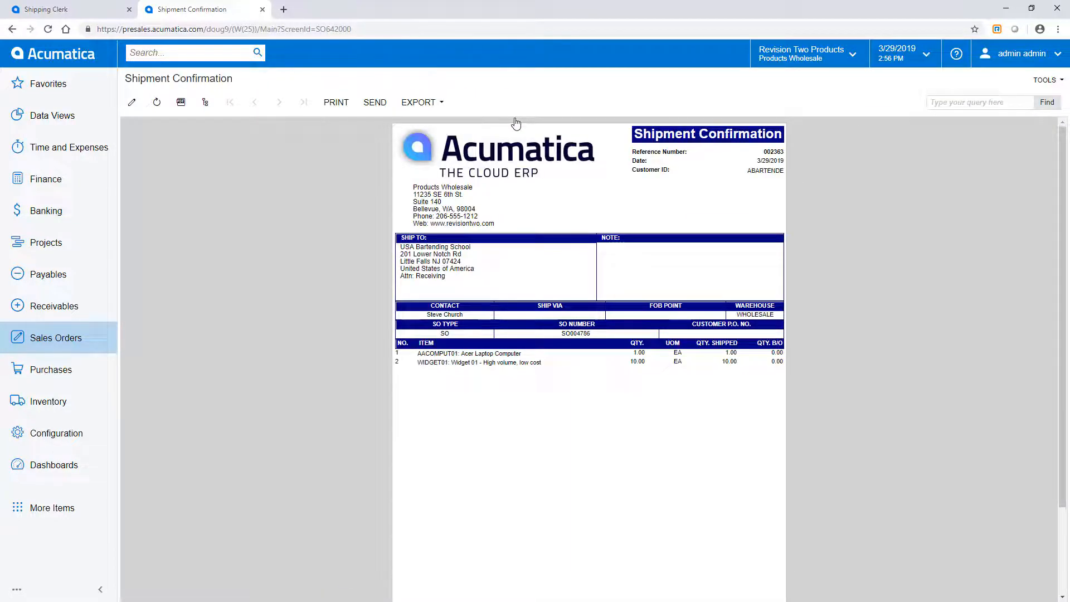
{"action": "key", "text": "ctrl+w"}
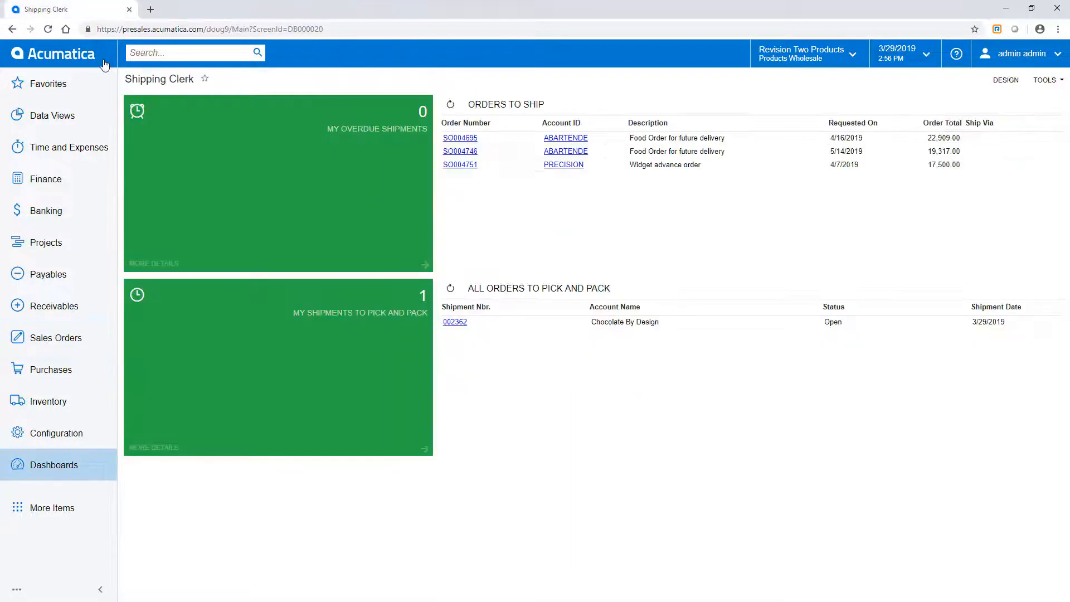
Step: Print the pick list of the open Chocolate By Design shipment and load that shipment on the mobile Pick, Pack and Ship screen
{"action": "left_click", "coordinate": [505, 294]}
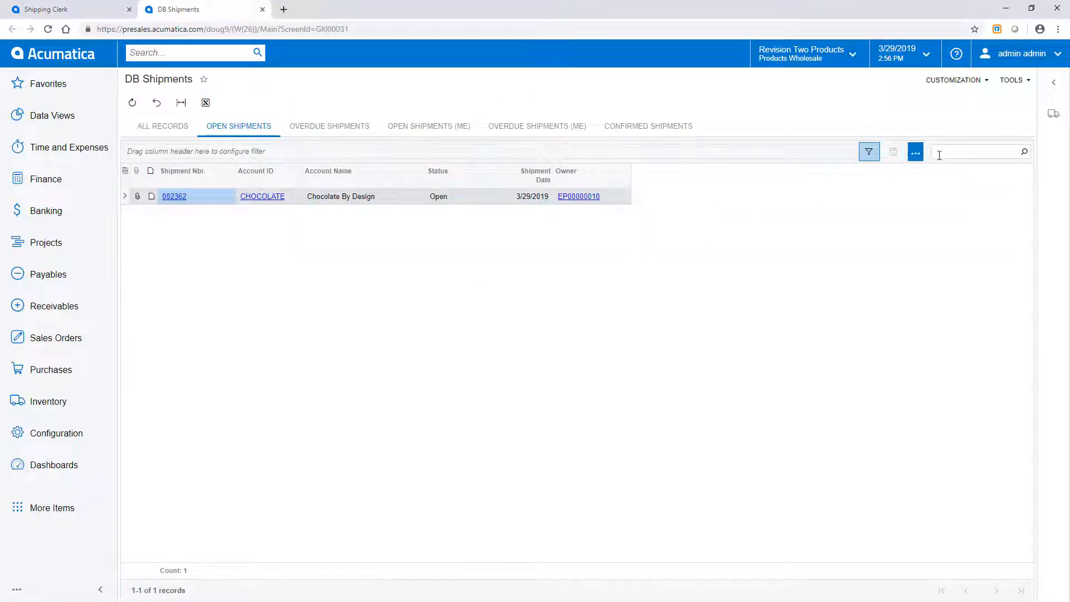
{"action": "left_click", "coordinate": [1052, 122]}
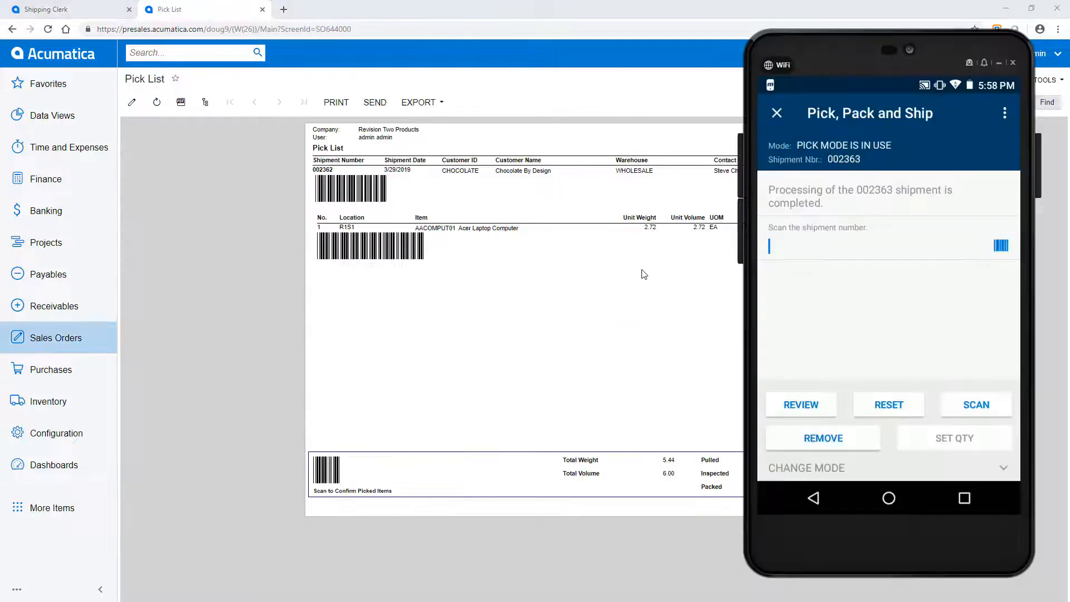
{"action": "type", "text": "002362"}
{"action": "key", "text": "Return"}
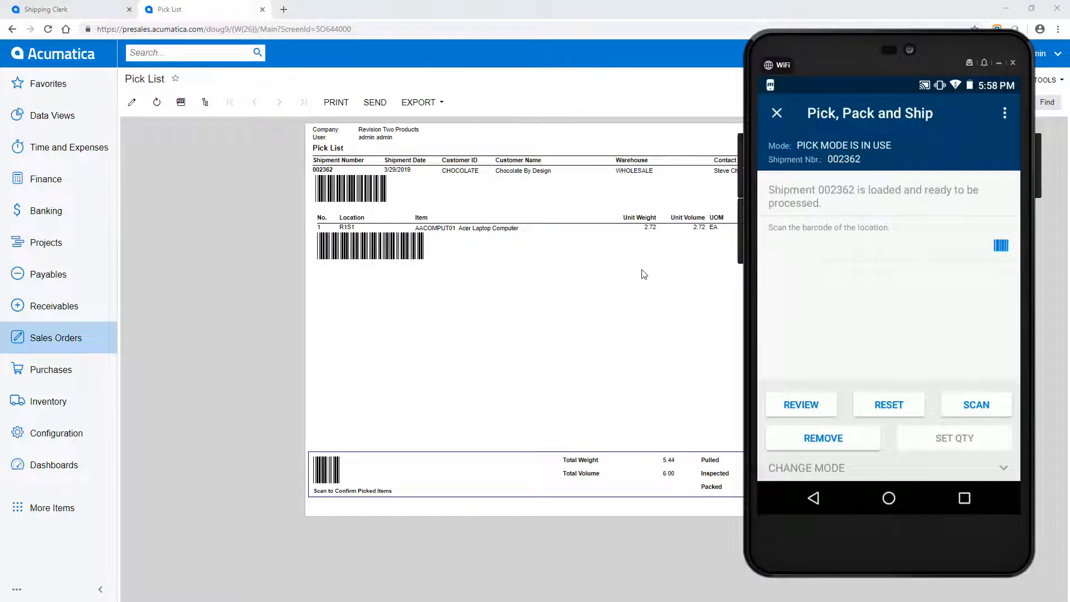
Step: Scan location R1S1 and item barcode 1111 twice, and confirm the LARGE package with a total weight of 5
{"action": "type", "text": "R1S1"}
{"action": "key", "text": "Return"}
{"action": "type", "text": "1111"}
{"action": "key", "text": "Return"}
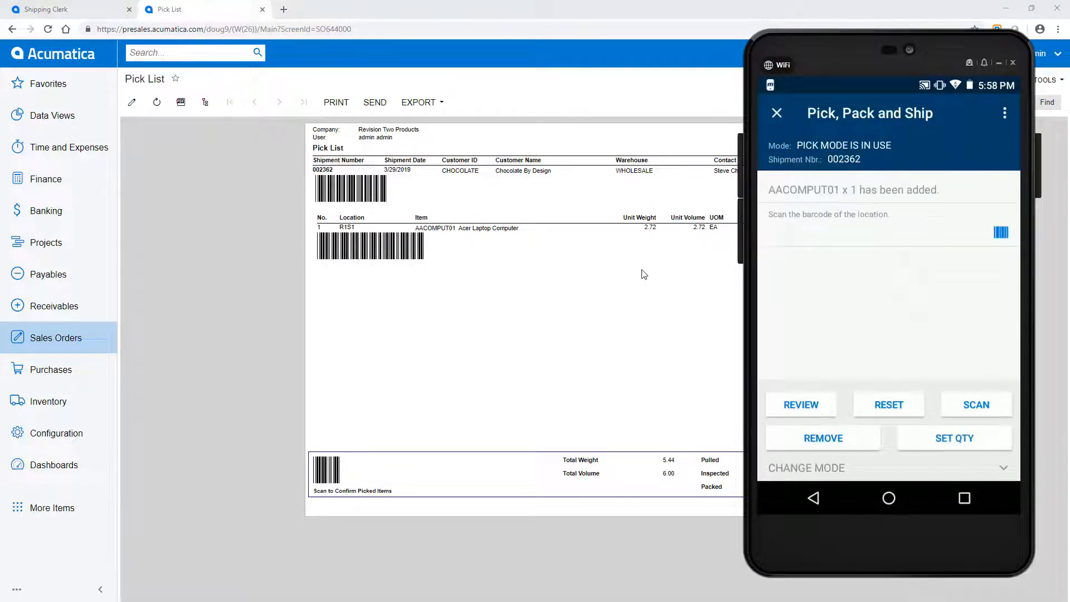
{"action": "type", "text": "R1S1"}
{"action": "key", "text": "Return"}
{"action": "type", "text": "1111"}
{"action": "key", "text": "Return"}
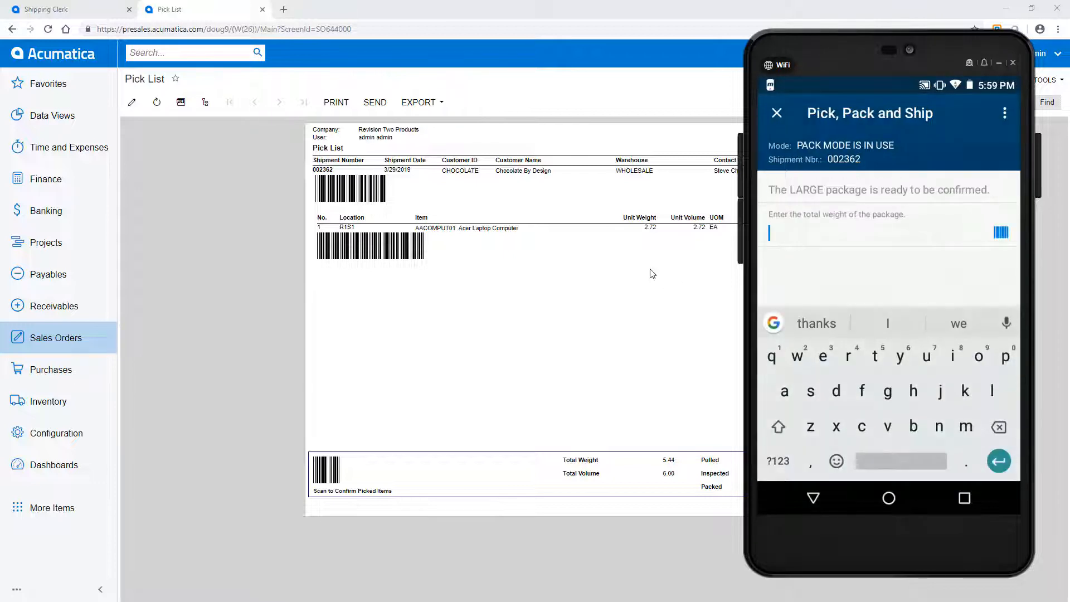
{"action": "type", "text": "5"}
{"action": "key", "text": "Return"}
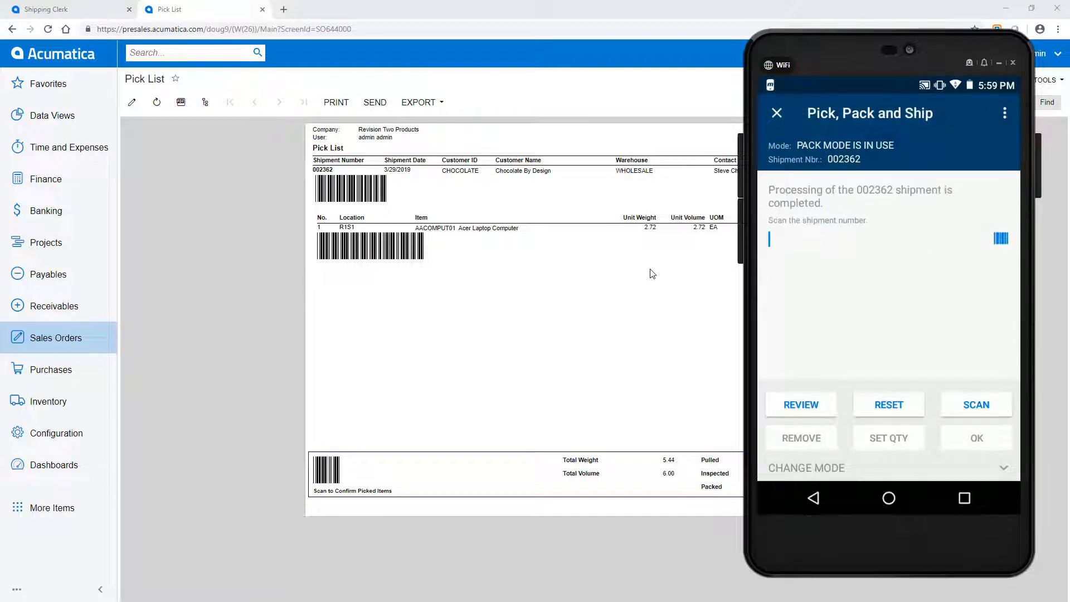
Step: Open the Chocolate By Design shipment from the shipments list and view the shipping label attached to its LARGE package
{"action": "left_click", "coordinate": [62, 342]}
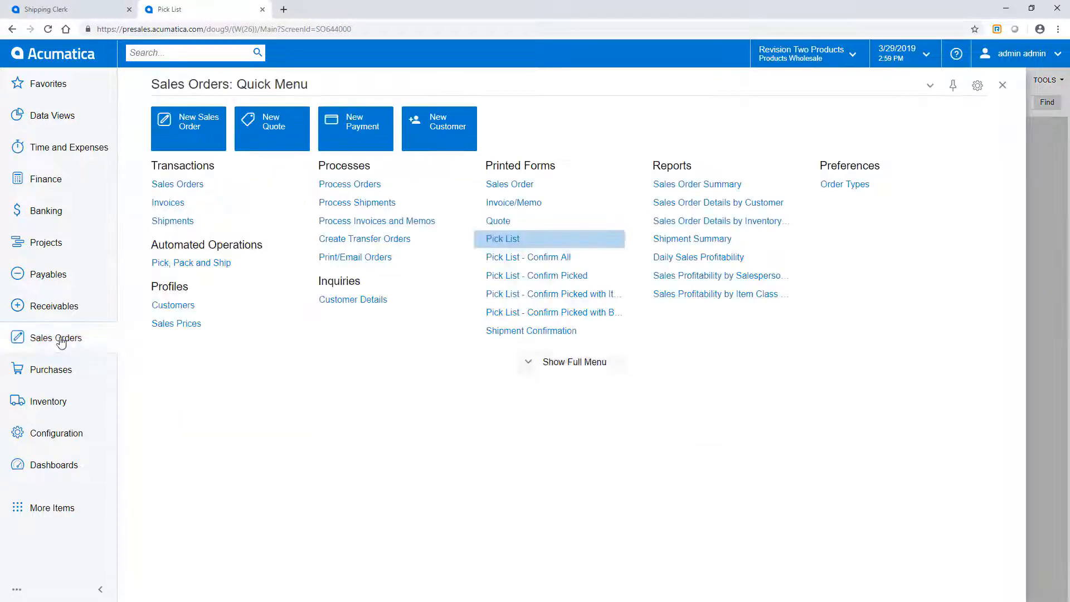
{"action": "left_click", "coordinate": [171, 222]}
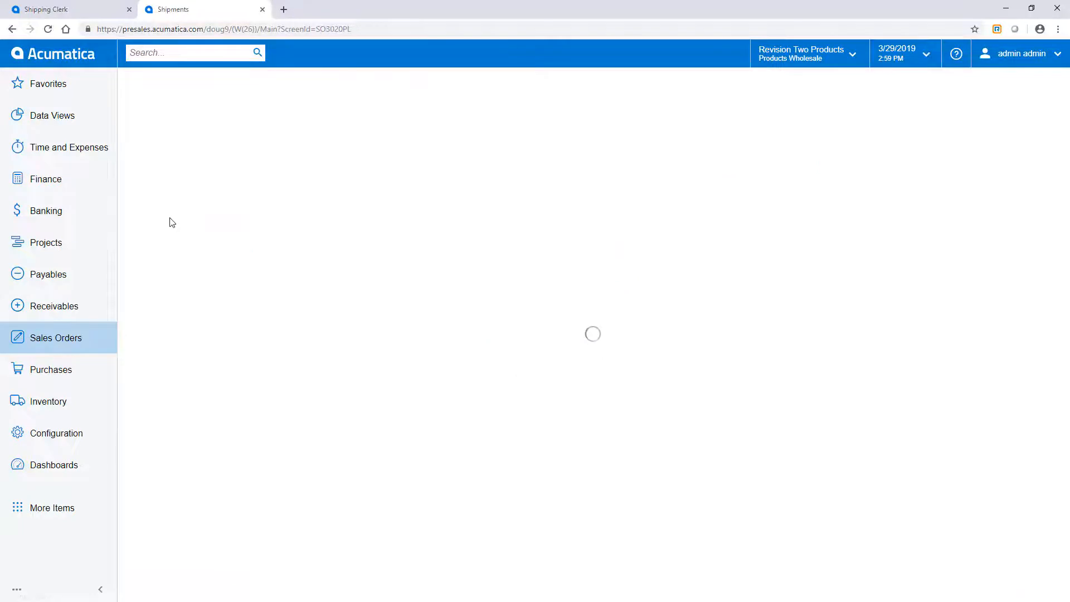
{"action": "left_click", "coordinate": [227, 190]}
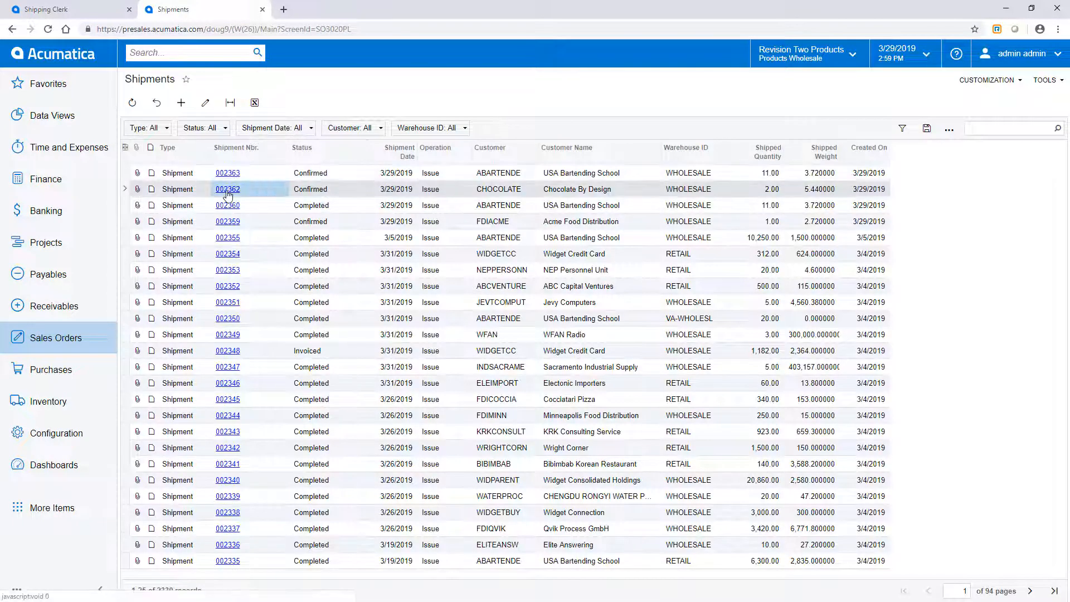
{"action": "left_click", "coordinate": [383, 229]}
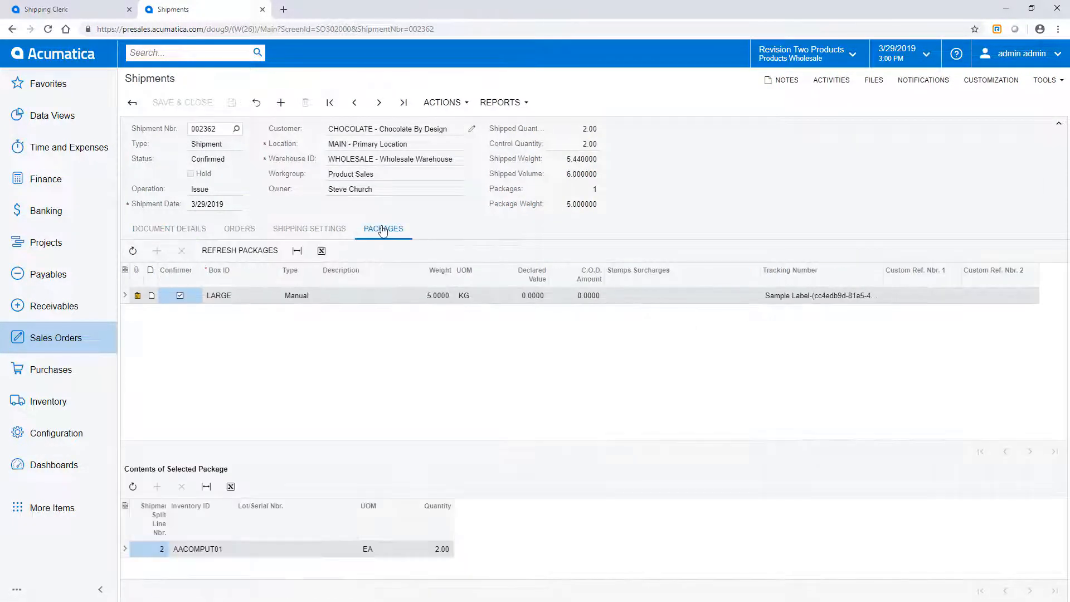
{"action": "left_click", "coordinate": [138, 296]}
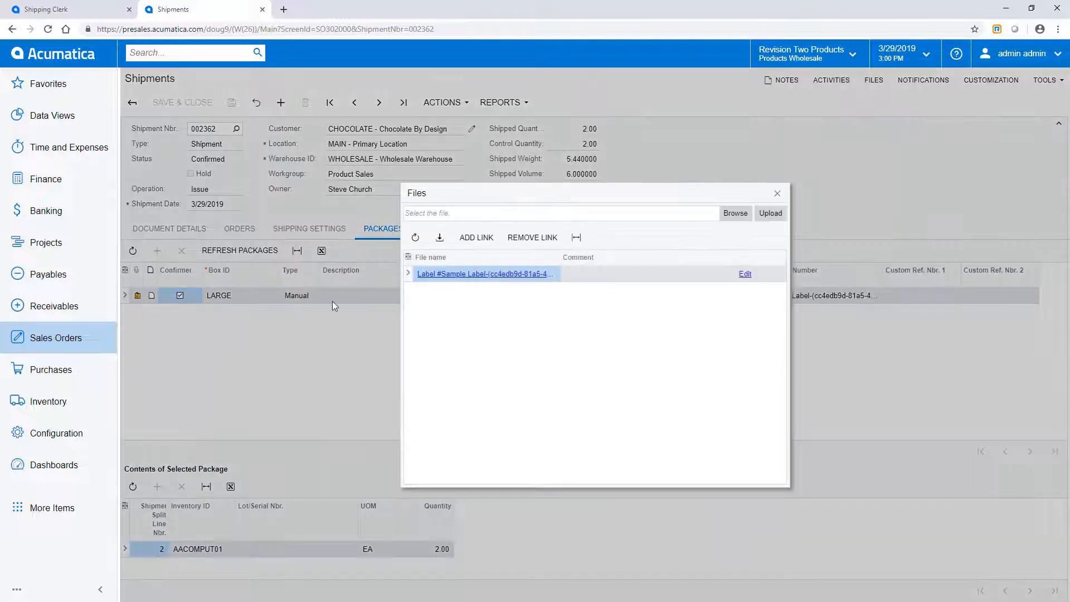
{"action": "left_click", "coordinate": [447, 275]}
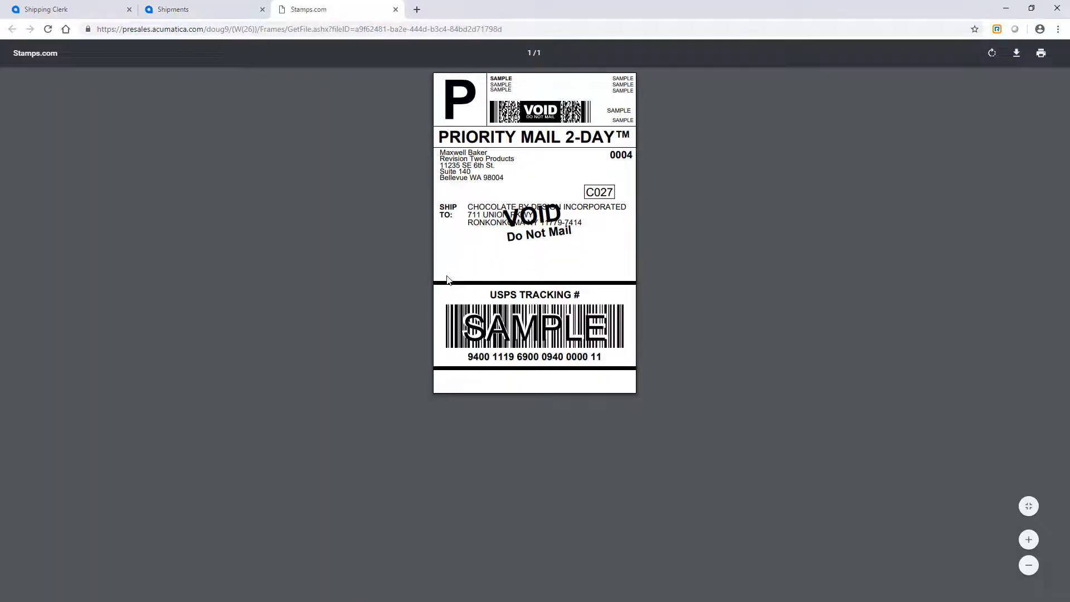